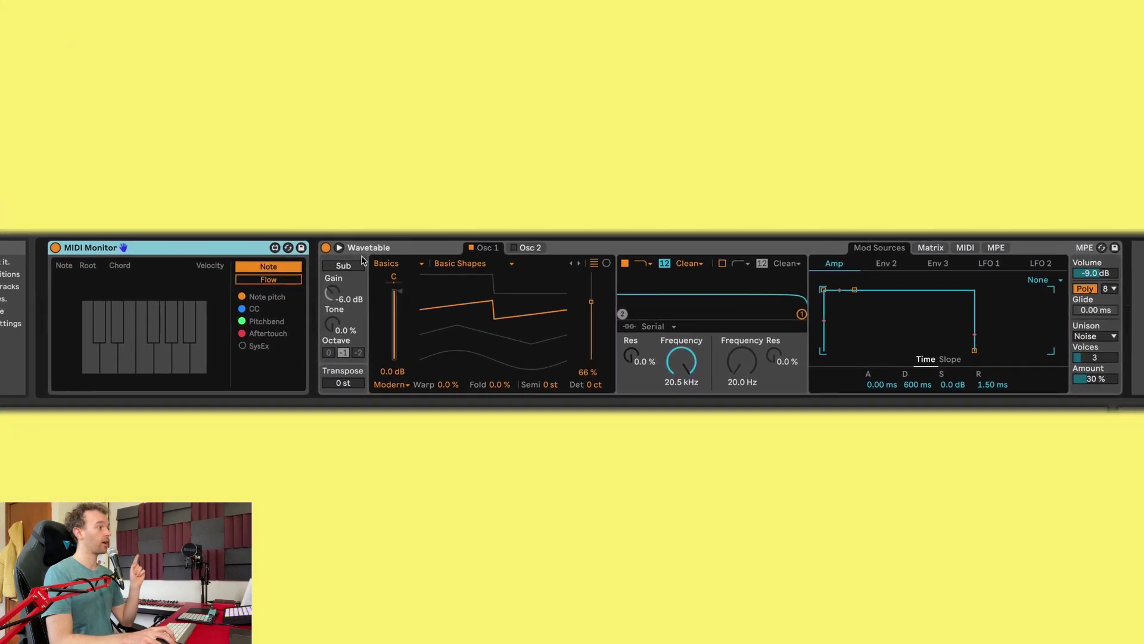
Try a zigzag envelope in Shaper MIDI by adding breakpoints, and reset the shape to the decaying preset curve.
{"action": "left_click", "coordinate": [362, 515]}
{"action": "left_click_drag", "start_coordinate": [262, 233], "coordinate": [305, 286]}
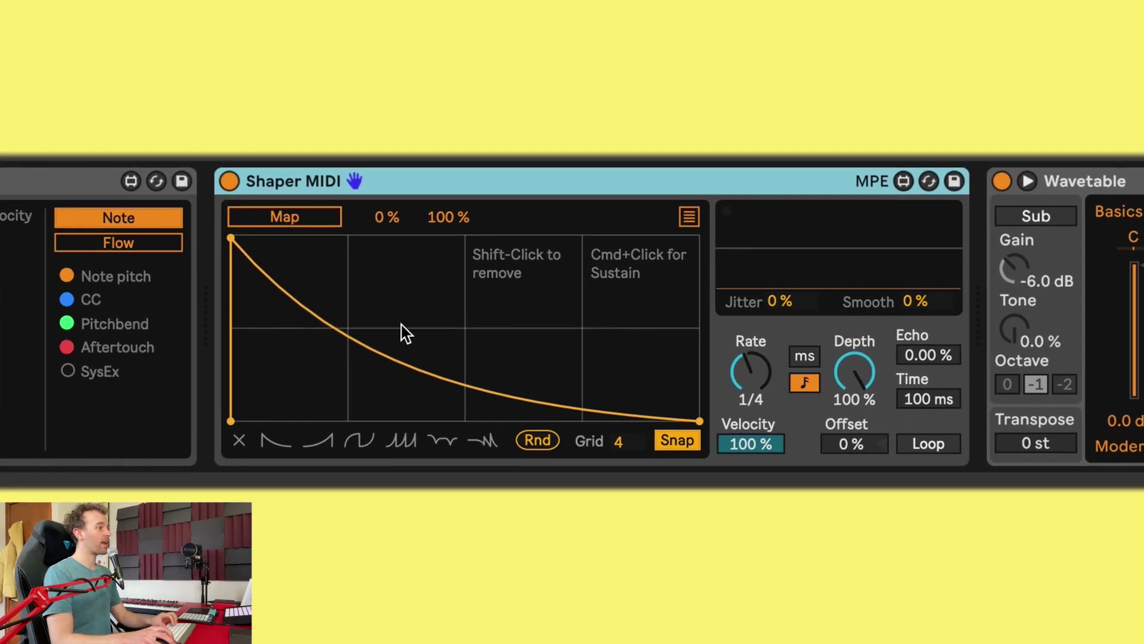
{"action": "left_click_drag", "start_coordinate": [370, 347], "coordinate": [438, 232]}
{"action": "left_click_drag", "start_coordinate": [541, 345], "coordinate": [479, 427]}
{"action": "left_click_drag", "start_coordinate": [641, 374], "coordinate": [602, 207]}
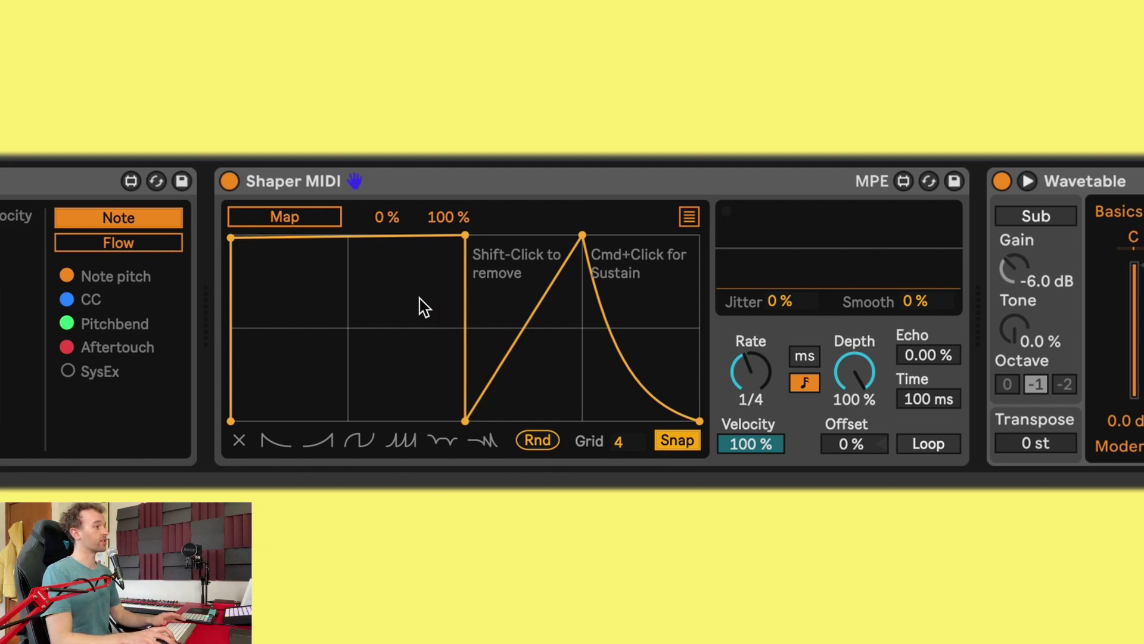
{"action": "left_click_drag", "start_coordinate": [314, 248], "coordinate": [283, 292]}
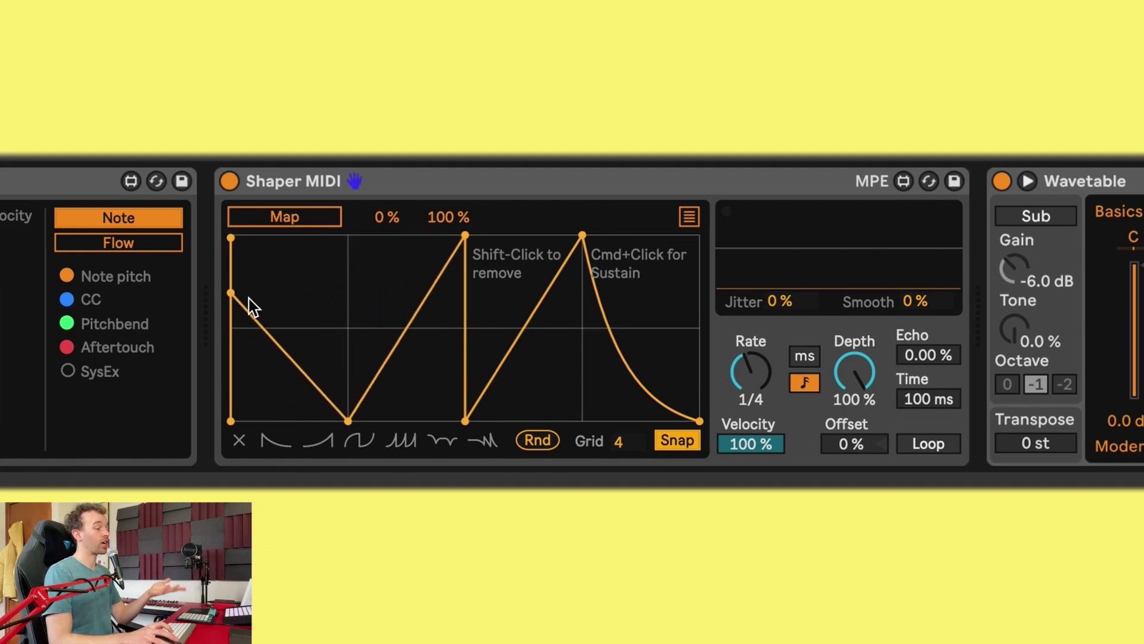
{"action": "left_click", "coordinate": [275, 441]}
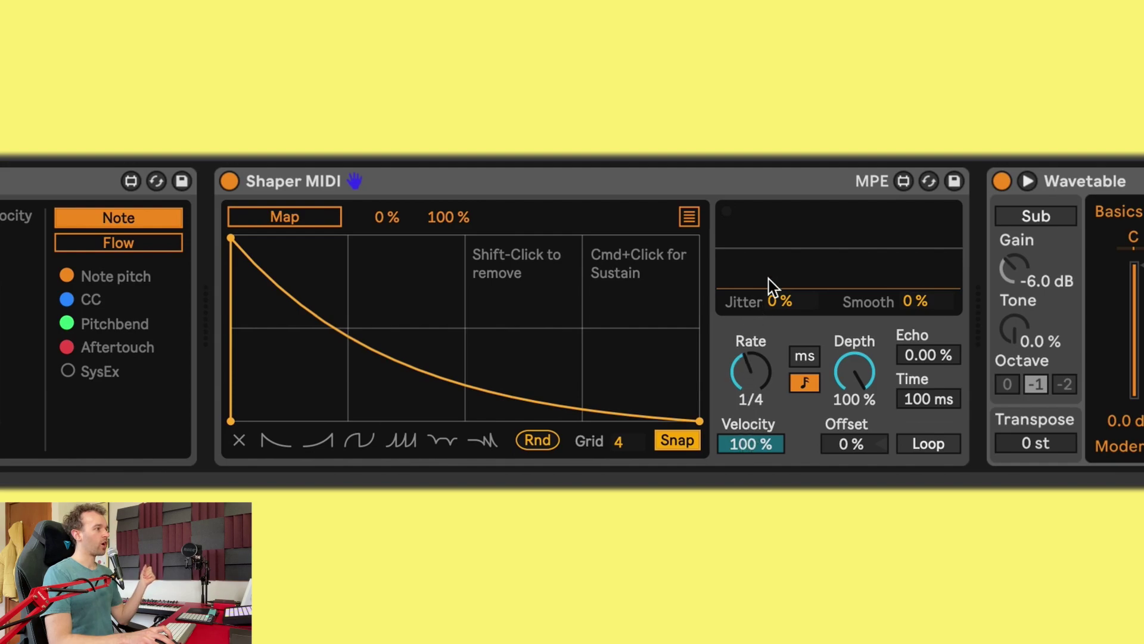
Set the Shaper MIDI rate to 5/16 and try its Depth and Velocity controls.
{"action": "left_click_drag", "start_coordinate": [745, 378], "coordinate": [751, 356]}
{"action": "mouse_move", "coordinate": [864, 371]}
{"action": "left_mouse_down"}
{"action": "mouse_move", "coordinate": [865, 453]}
{"action": "mouse_move", "coordinate": [865, 370]}
{"action": "left_mouse_up"}
{"action": "left_click", "coordinate": [758, 445]}
{"action": "mouse_move", "coordinate": [757, 444]}
{"action": "left_mouse_down"}
{"action": "mouse_move", "coordinate": [750, 477]}
{"action": "mouse_move", "coordinate": [759, 449]}
{"action": "left_mouse_up"}
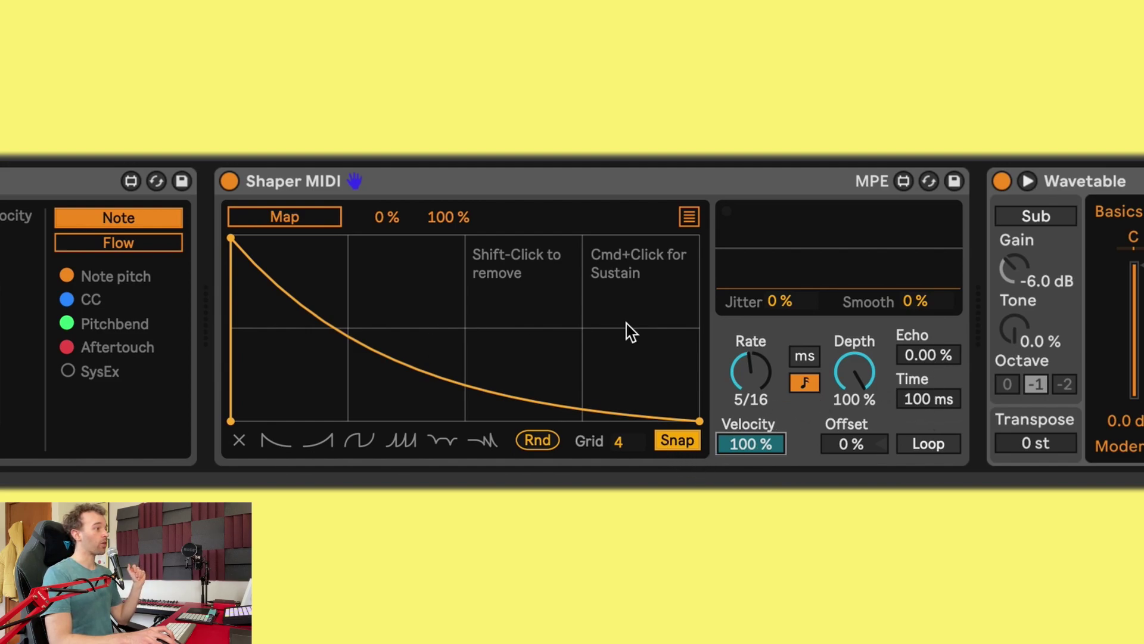
Turn off grid snapping, set the envelope grid to 16, and place freely positioned breakpoints on the curve.
{"action": "left_click", "coordinate": [690, 436]}
{"action": "left_click_drag", "start_coordinate": [363, 354], "coordinate": [373, 218]}
{"action": "left_click_drag", "start_coordinate": [459, 322], "coordinate": [518, 347]}
{"action": "left_click_drag", "start_coordinate": [614, 441], "coordinate": [608, 155]}
{"action": "left_click_drag", "start_coordinate": [427, 284], "coordinate": [348, 393]}
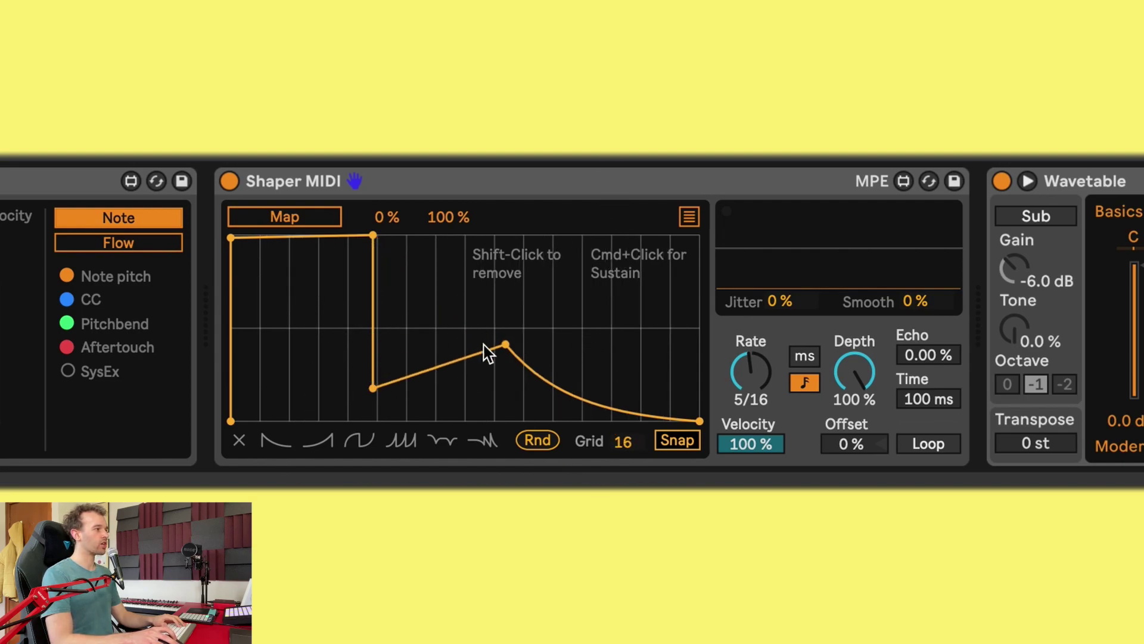
Randomize the envelope shape twice and return it to the decaying preset curve.
{"action": "left_click", "coordinate": [537, 440]}
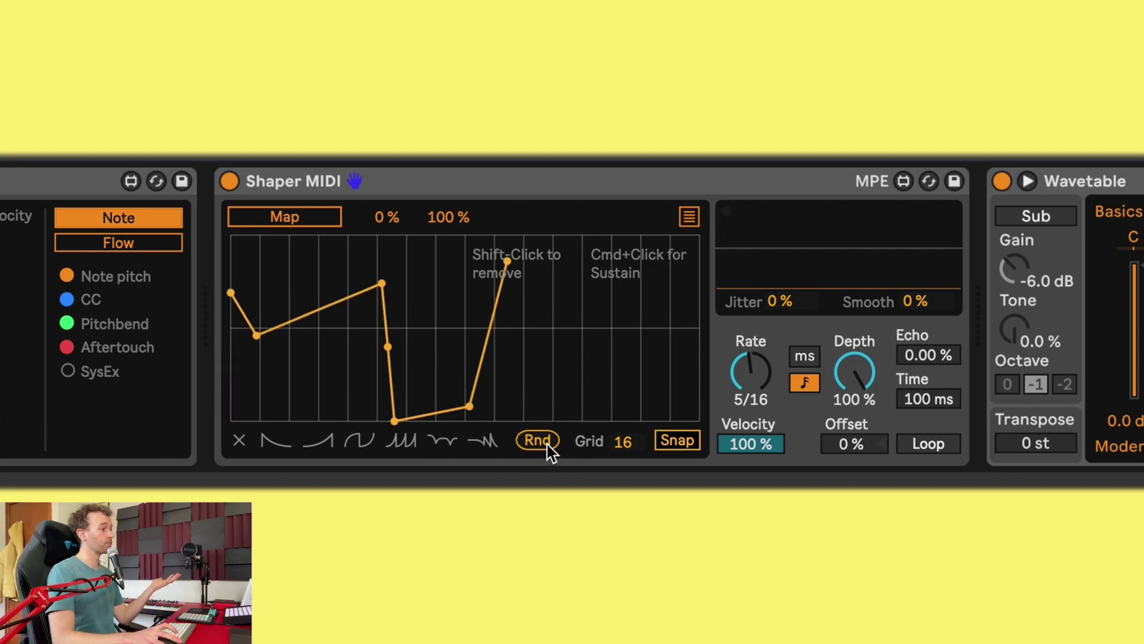
{"action": "left_click", "coordinate": [538, 441]}
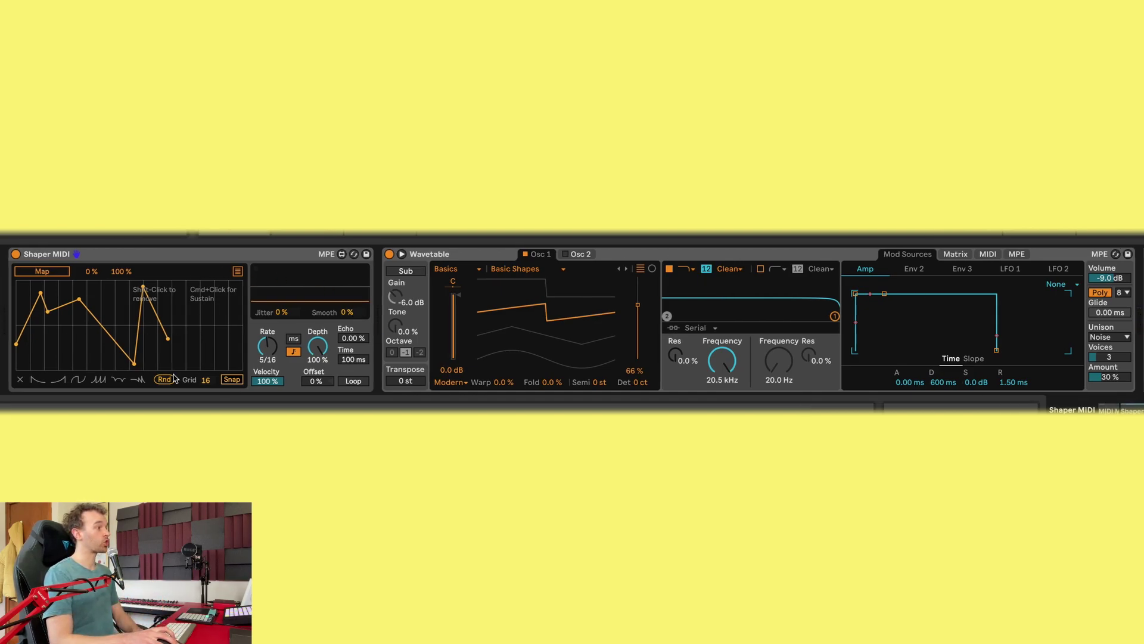
{"action": "left_click", "coordinate": [34, 380]}
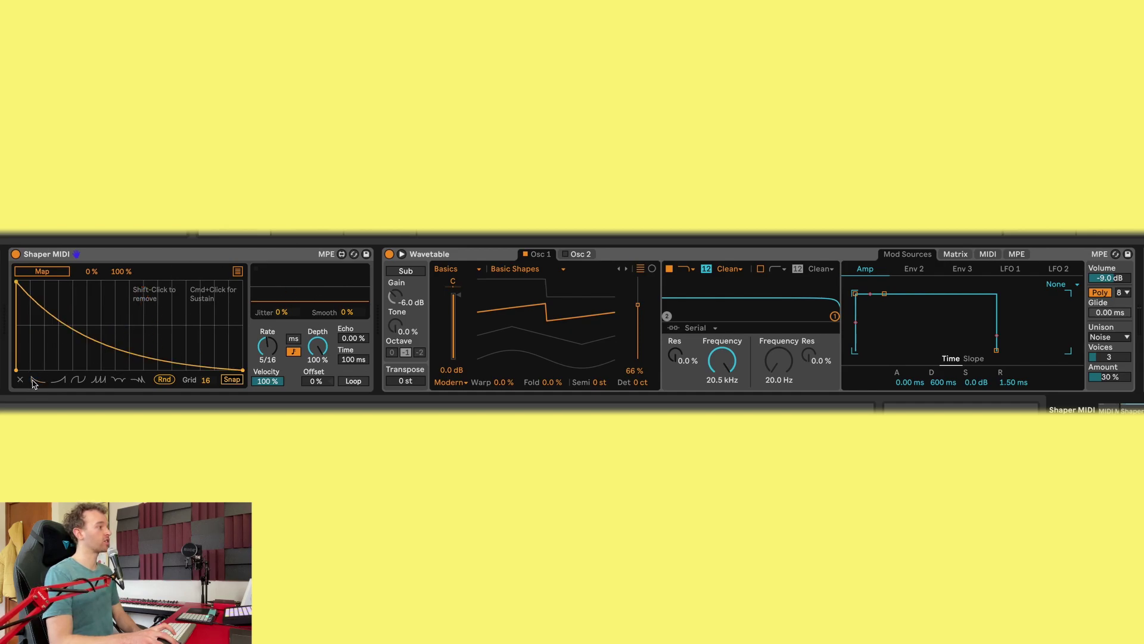
Map Shaper MIDI to Wavetable's Filter 1 frequency and audition the modulation during playback.
{"action": "left_click", "coordinate": [37, 273]}
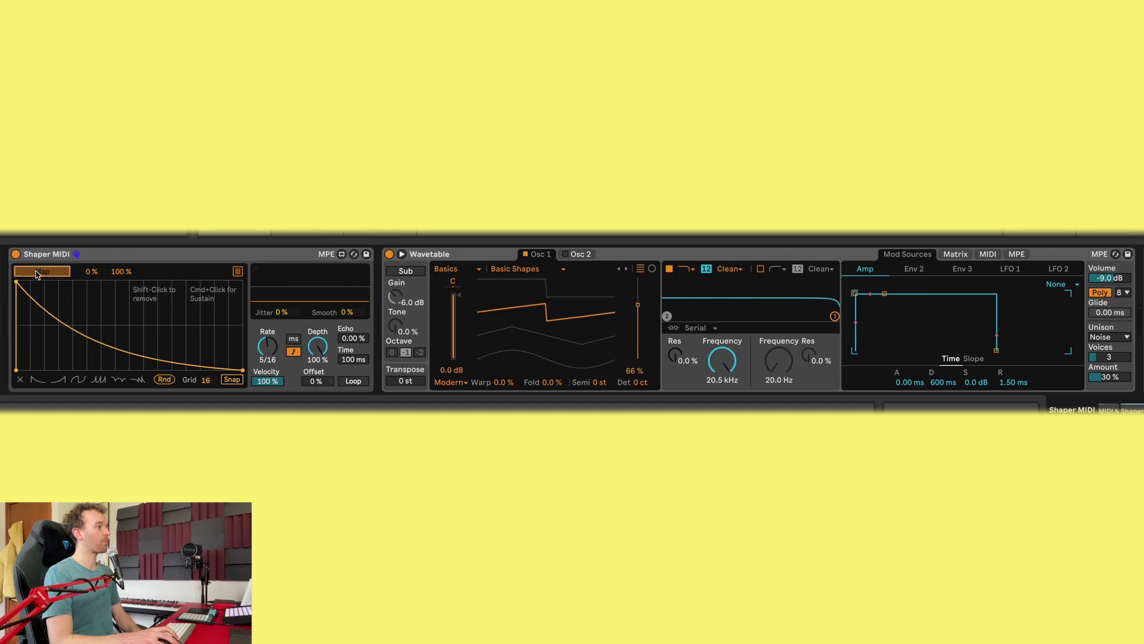
{"action": "left_click", "coordinate": [732, 372]}
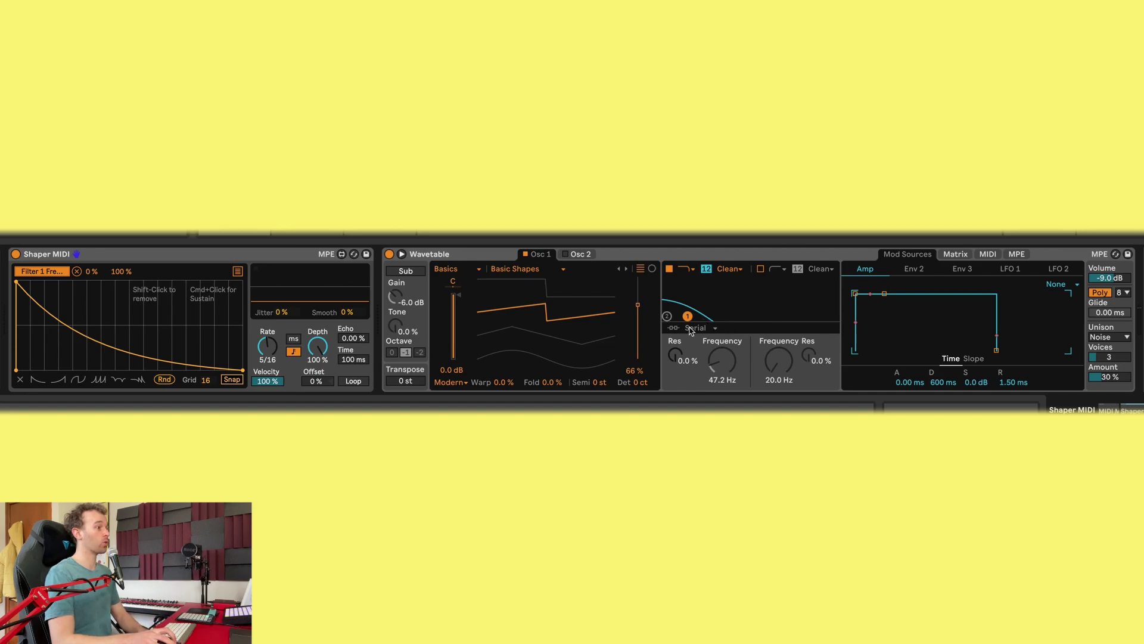
{"action": "key", "text": "space"}
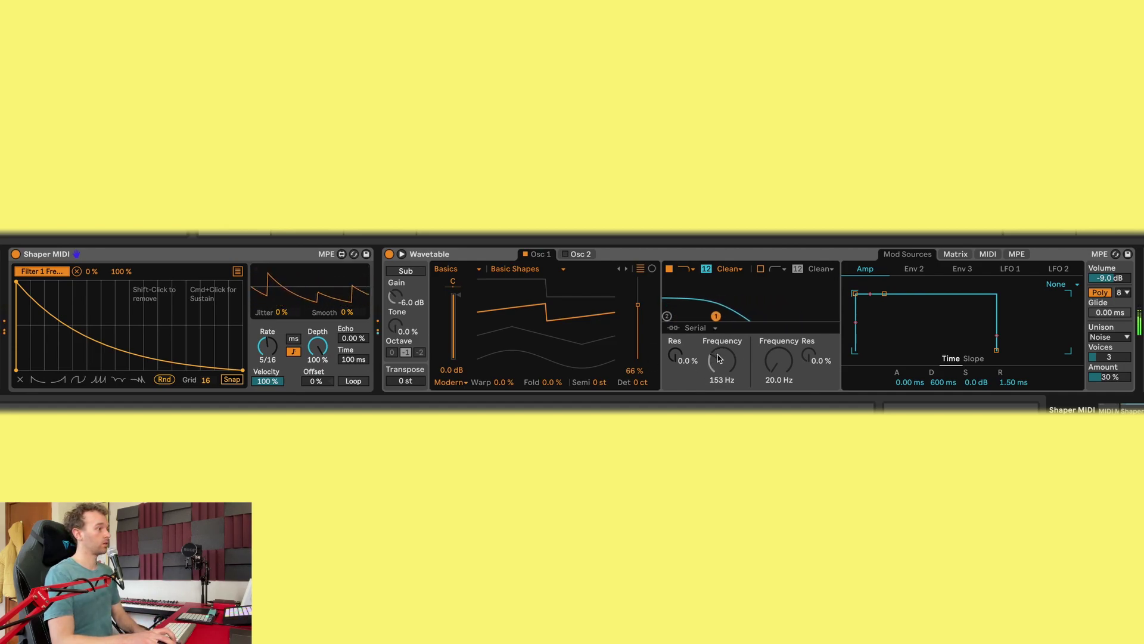
{"action": "key", "text": "space"}
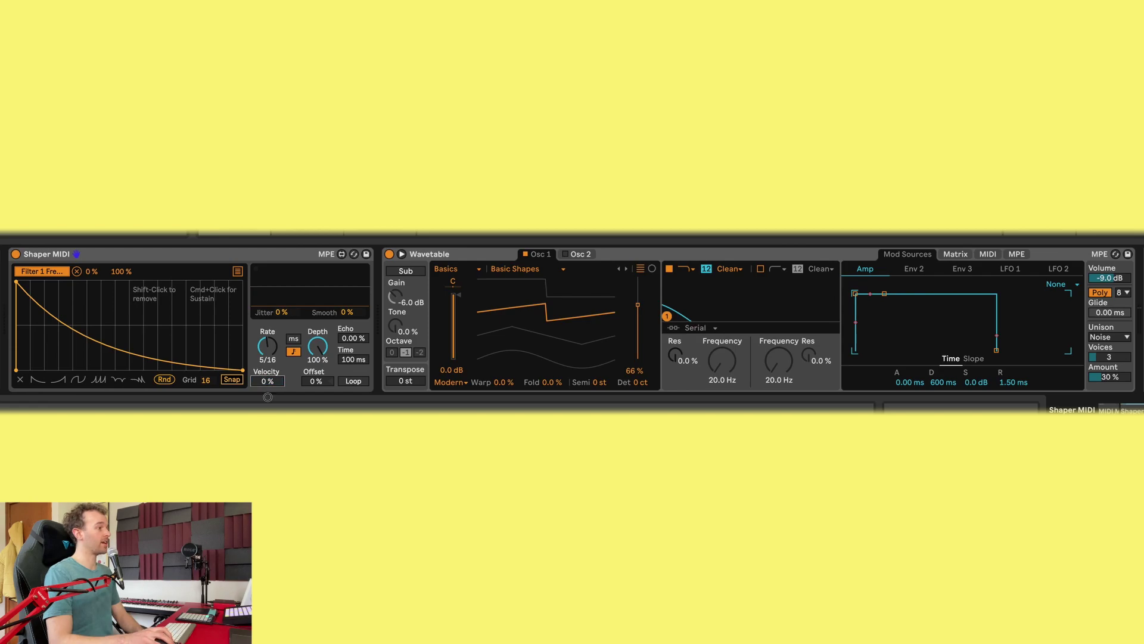
Loop the Shaper MIDI envelope at a tempo-synced rate of 1/3 and audition it.
{"action": "left_click", "coordinate": [293, 339]}
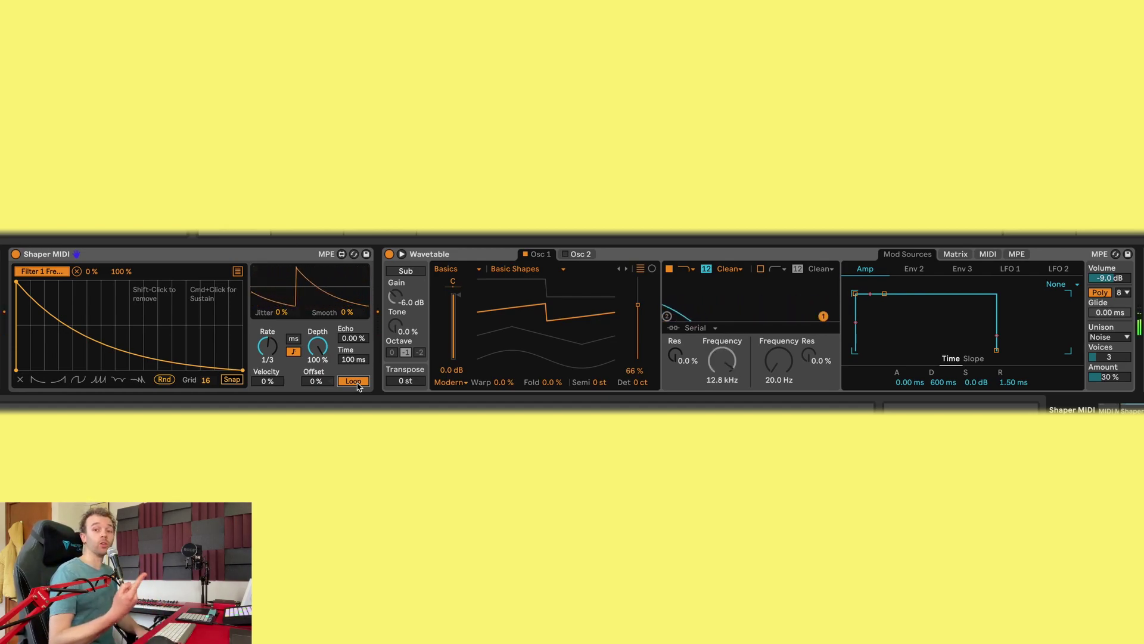
{"action": "key", "text": "space"}
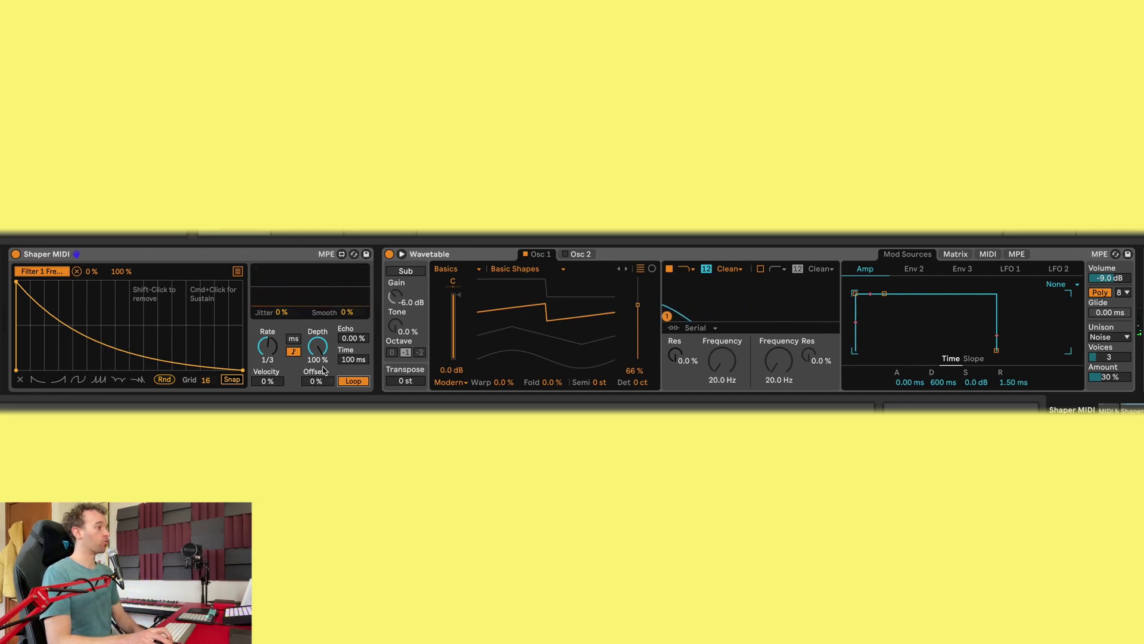
{"action": "key", "text": "space"}
Try a synced rate of 1/64, and switch the rate to milliseconds at 100 ms.
{"action": "left_click_drag", "start_coordinate": [276, 348], "coordinate": [275, 387]}
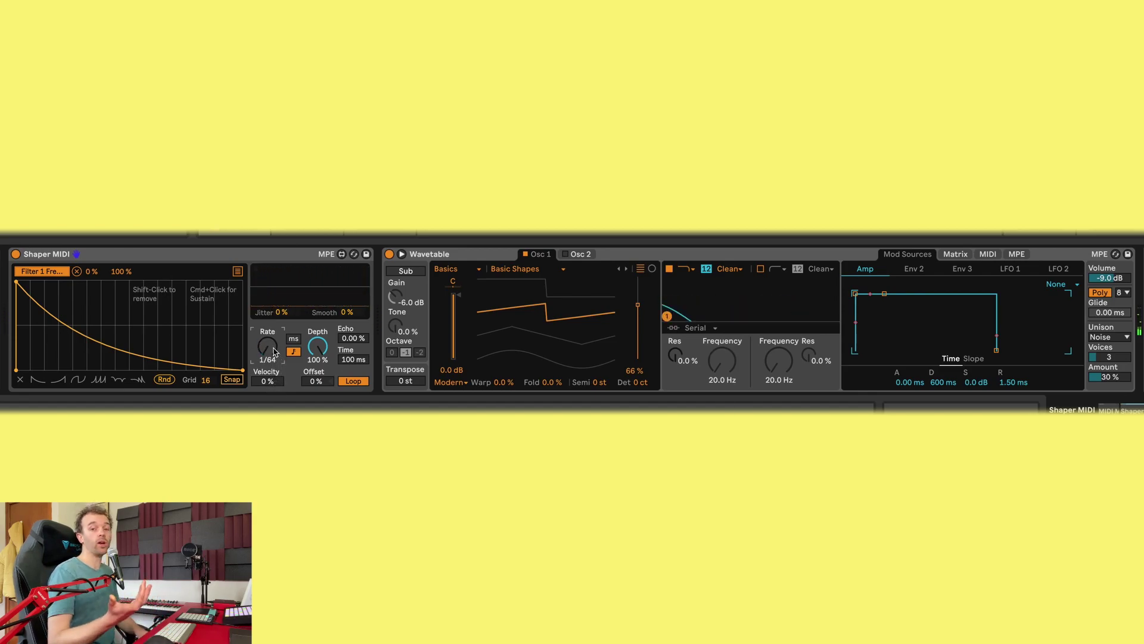
{"action": "key", "text": "space"}
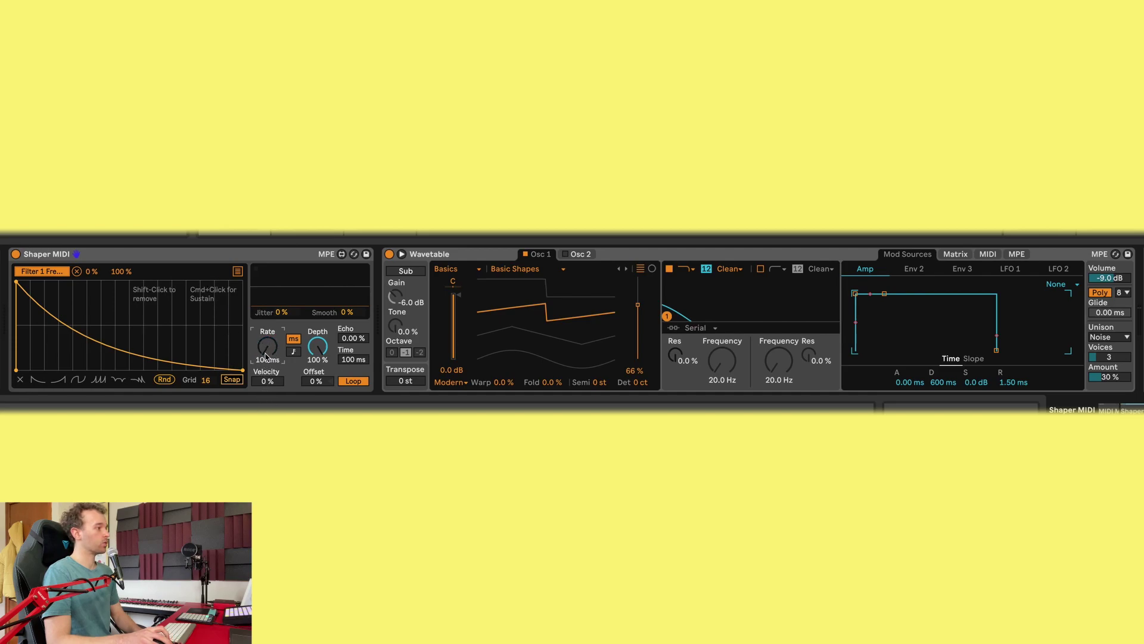
{"action": "key", "text": "space"}
{"action": "mouse_move", "coordinate": [265, 354]}
{"action": "left_mouse_down"}
{"action": "mouse_move", "coordinate": [264, 309]}
{"action": "mouse_move", "coordinate": [264, 355]}
{"action": "left_mouse_up"}
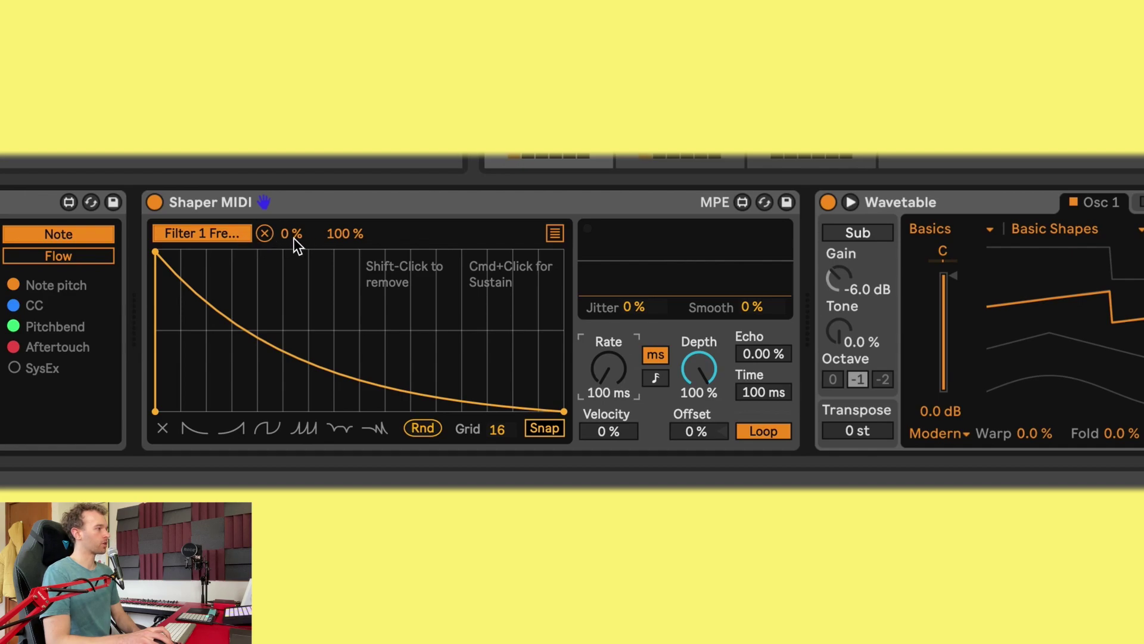
Reshape the decaying curve into a zigzag with added low and high breakpoints, and bend its final segment outward.
{"action": "left_click_drag", "start_coordinate": [295, 238], "coordinate": [294, 194]}
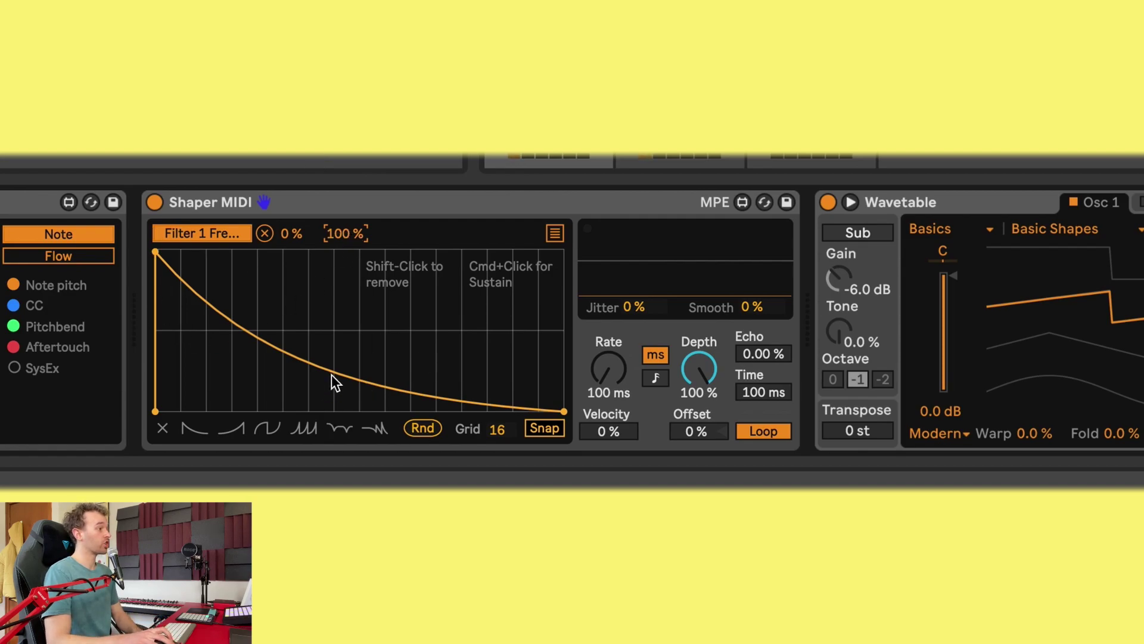
{"action": "left_click_drag", "start_coordinate": [234, 322], "coordinate": [221, 411]}
{"action": "left_click_drag", "start_coordinate": [338, 349], "coordinate": [416, 249]}
{"action": "mouse_move", "coordinate": [319, 317]}
{"action": "left_mouse_down"}
{"action": "mouse_move", "coordinate": [319, 332]}
{"action": "mouse_move", "coordinate": [311, 304]}
{"action": "left_mouse_up"}
{"action": "left_click", "coordinate": [472, 325]}
{"action": "left_click", "coordinate": [472, 325], "text": "shift"}
{"action": "left_click_drag", "start_coordinate": [471, 351], "coordinate": [476, 292]}
{"action": "left_click_drag", "start_coordinate": [313, 321], "coordinate": [335, 273]}
Turn on grid snapping and add further breakpoints across the middle and end of the envelope.
{"action": "left_click", "coordinate": [525, 427]}
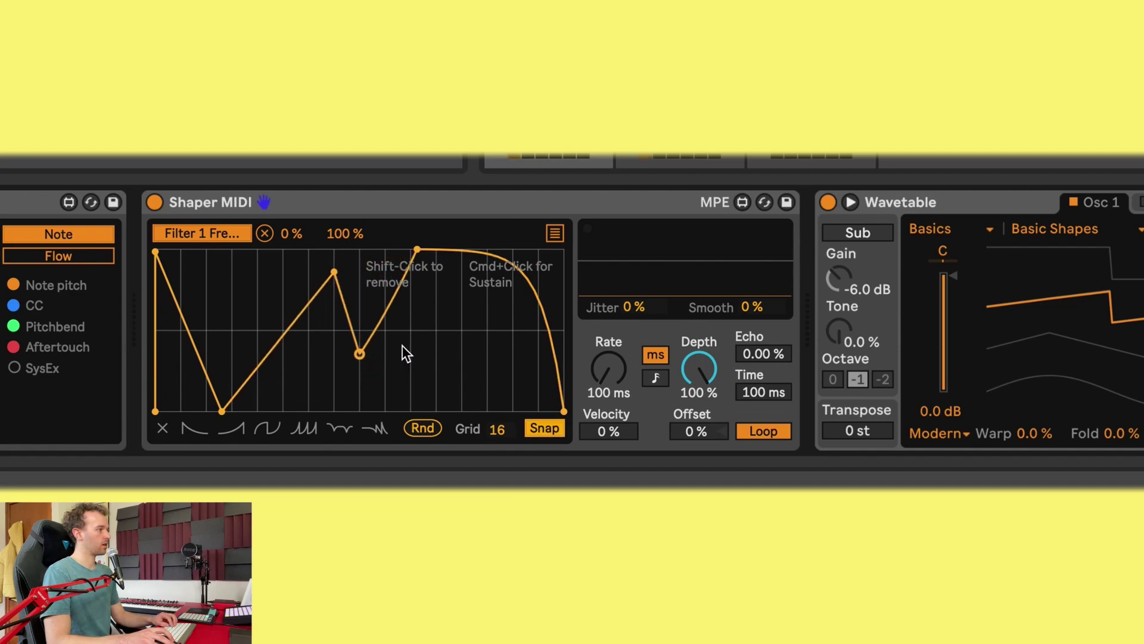
{"action": "left_click", "coordinate": [386, 294]}
{"action": "left_click", "coordinate": [460, 325]}
{"action": "mouse_move", "coordinate": [457, 323]}
{"action": "left_mouse_down"}
{"action": "mouse_move", "coordinate": [456, 341]}
{"action": "mouse_move", "coordinate": [458, 327]}
{"action": "left_mouse_up"}
{"action": "left_click_drag", "start_coordinate": [511, 288], "coordinate": [510, 284]}
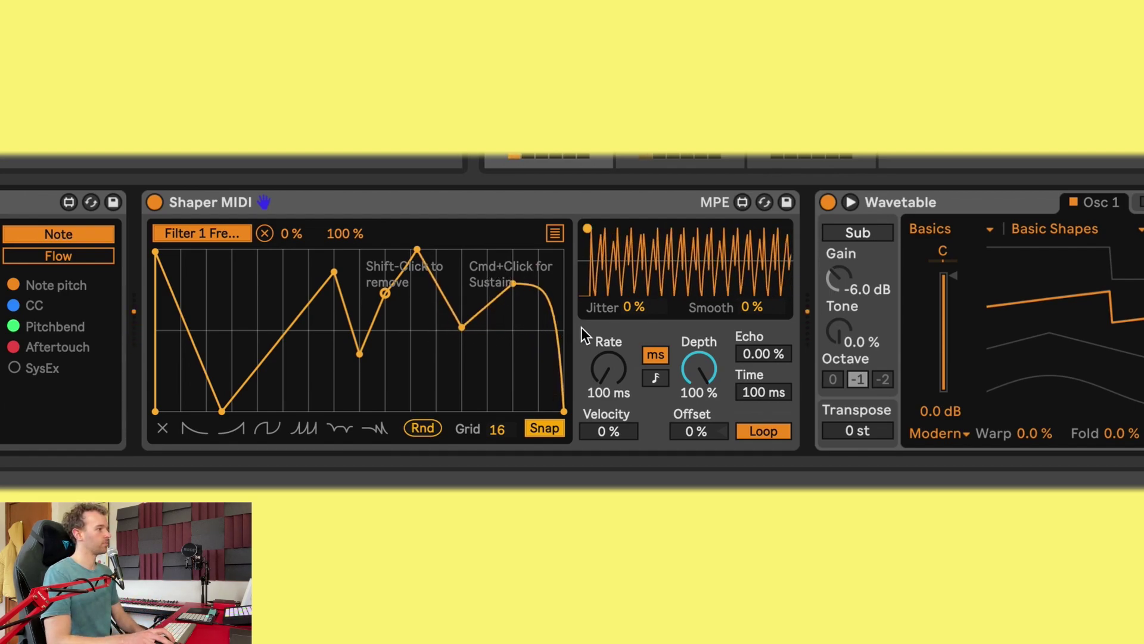
Switch the envelope rate back to tempo sync and set it to 1/2.
{"action": "left_click_drag", "start_coordinate": [602, 341], "coordinate": [607, 305]}
{"action": "left_click", "coordinate": [657, 378]}
{"action": "mouse_move", "coordinate": [614, 382]}
{"action": "left_mouse_down"}
{"action": "mouse_move", "coordinate": [614, 351]}
{"action": "mouse_move", "coordinate": [614, 377]}
{"action": "left_mouse_up"}
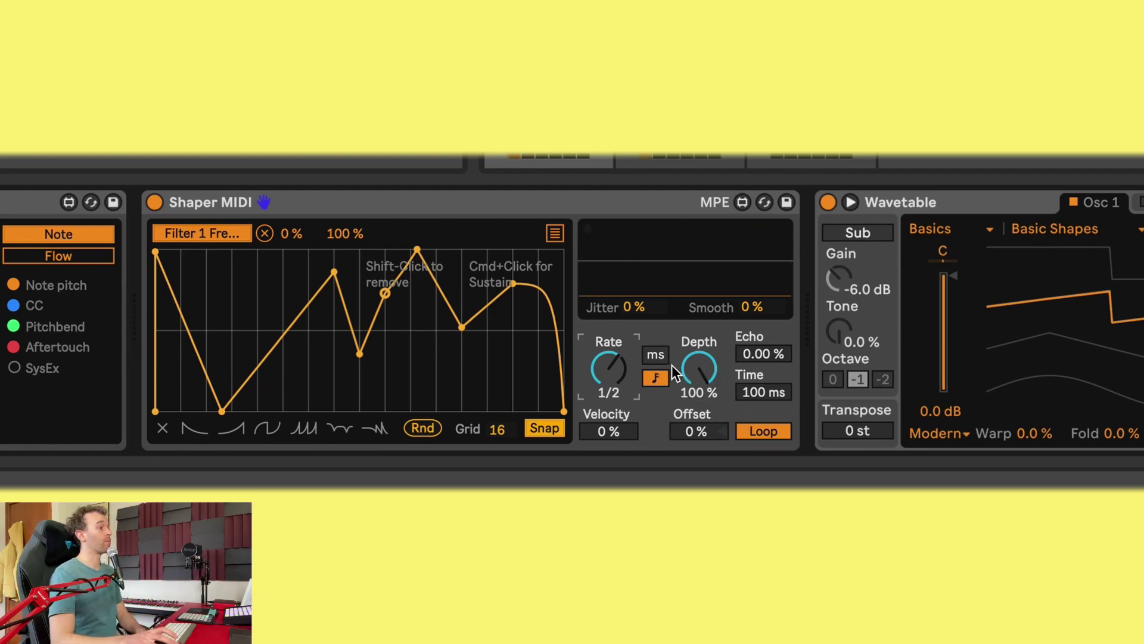
Show the Shaper MIDI mapping list and map the second slot to Wavetable's Filter 1 resonance.
{"action": "left_click", "coordinate": [556, 235]}
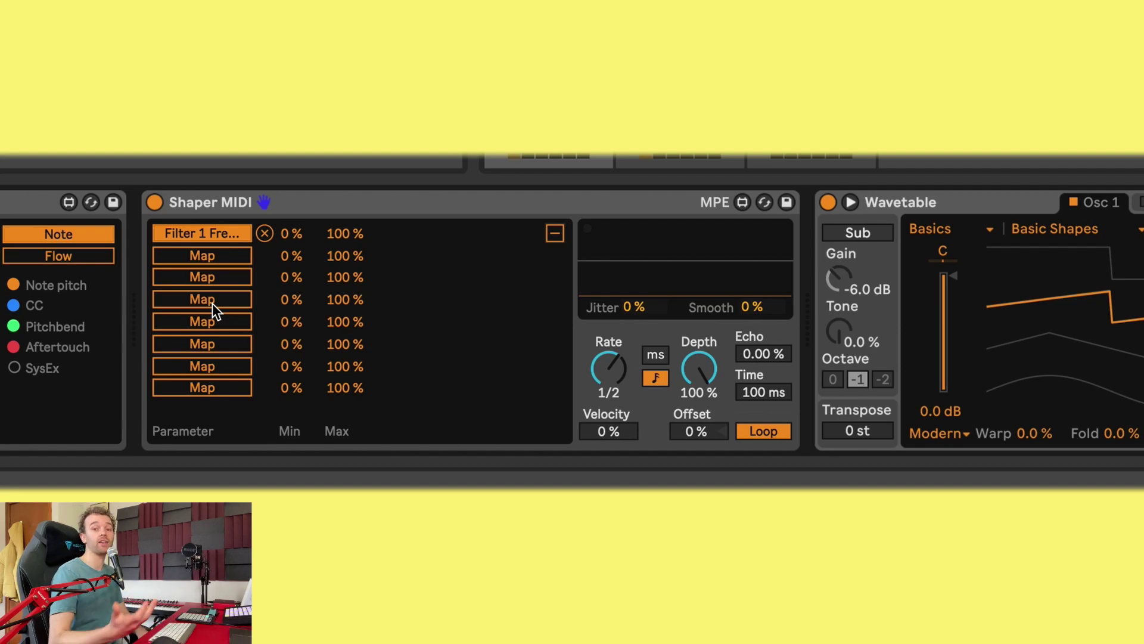
{"action": "left_click", "coordinate": [212, 255]}
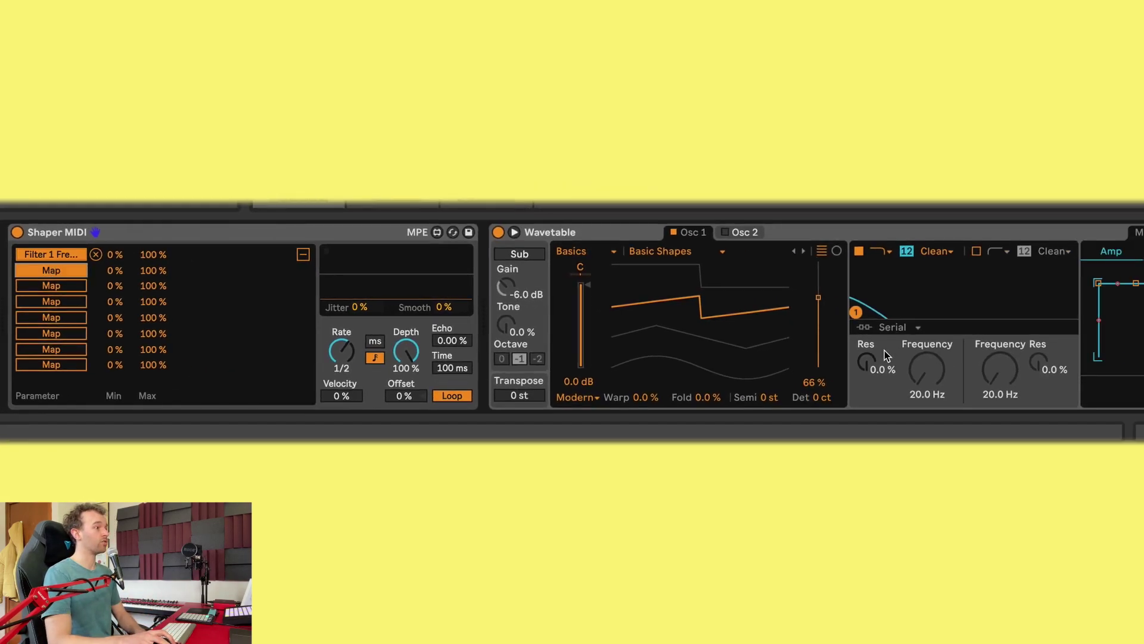
{"action": "left_click", "coordinate": [868, 362]}
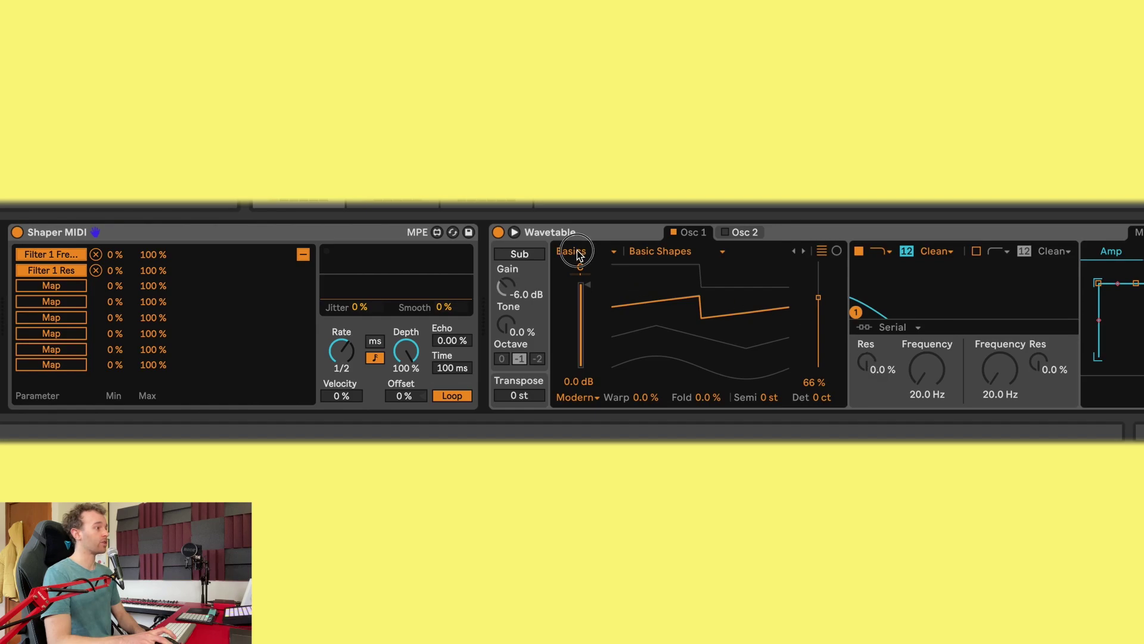
Load the Modern Sweep 1 wavetable from the Filter category into Osc 1 and set its position to 45%.
{"action": "left_click", "coordinate": [579, 255]}
{"action": "left_click", "coordinate": [595, 330]}
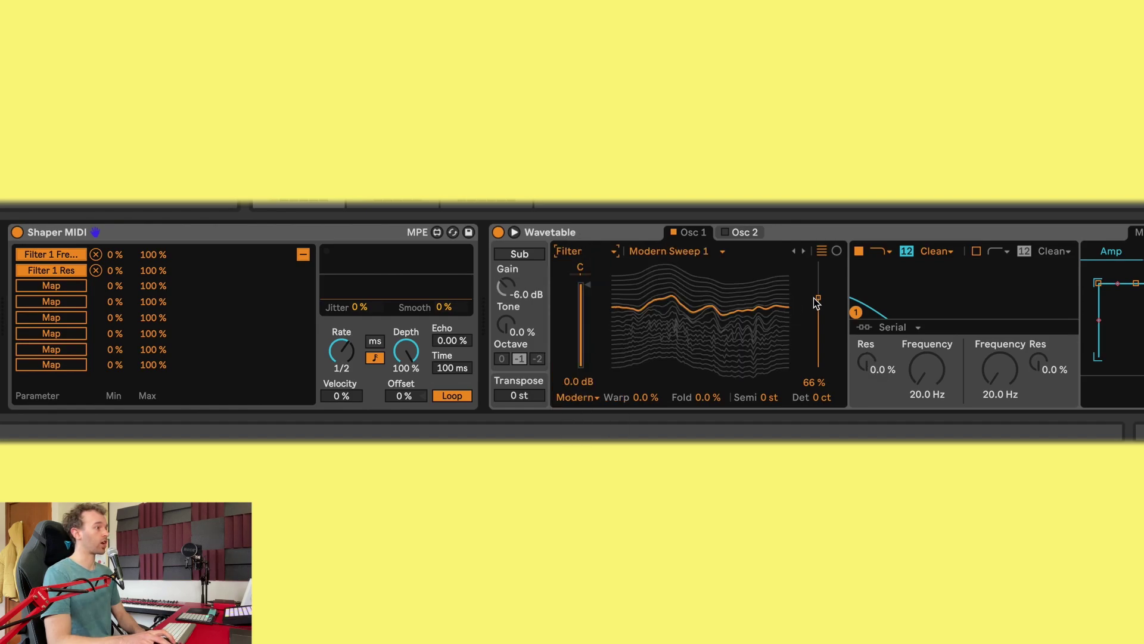
{"action": "left_click_drag", "start_coordinate": [817, 303], "coordinate": [816, 325]}
Map the third Shaper MIDI slot to the Osc 1 wavetable position and audition the result.
{"action": "left_click", "coordinate": [50, 285]}
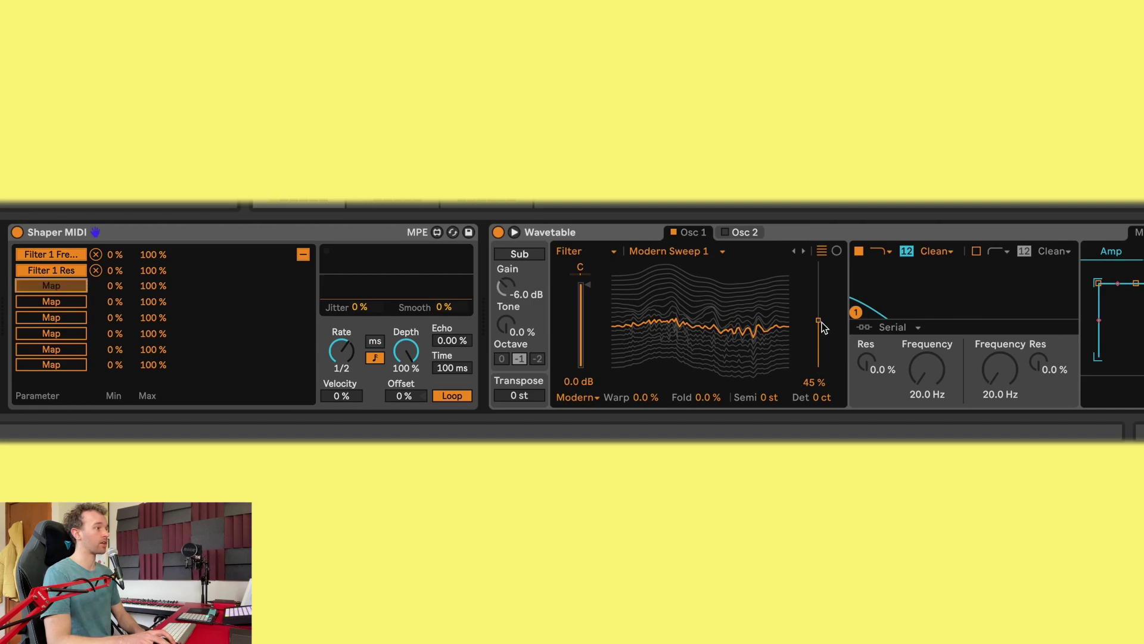
{"action": "left_click", "coordinate": [819, 369]}
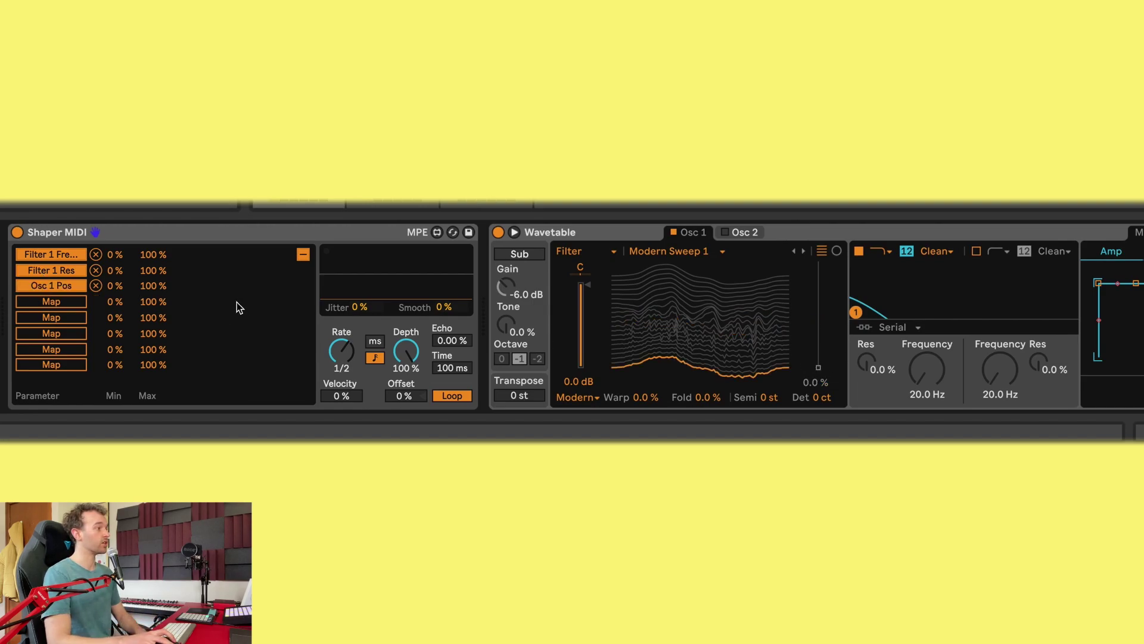
{"action": "key", "text": "space"}
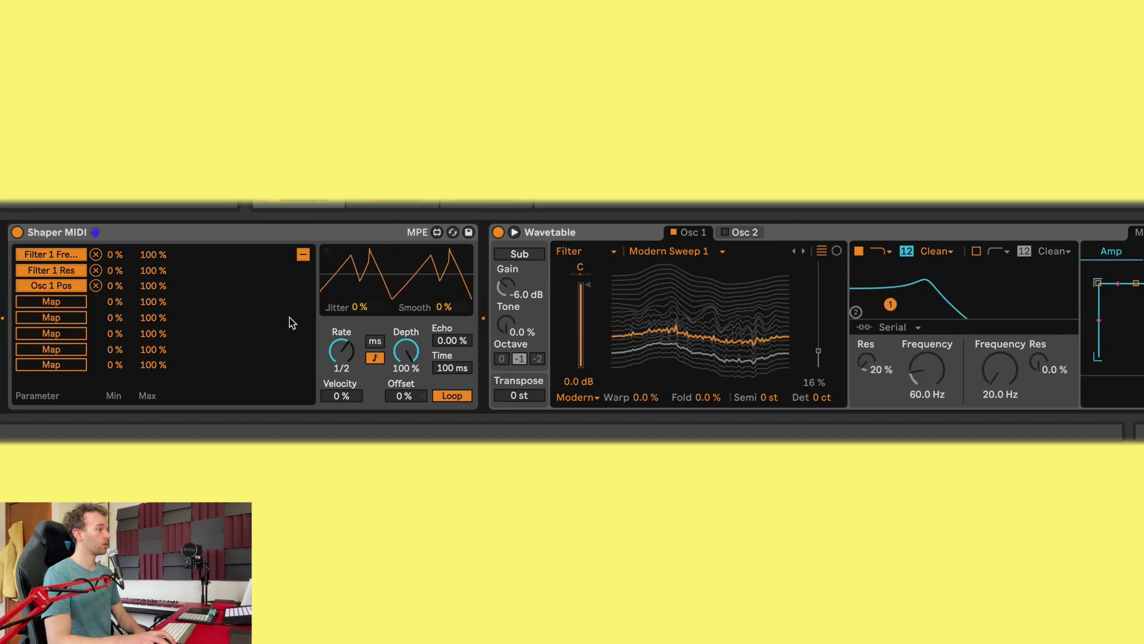
{"action": "key", "text": "space"}
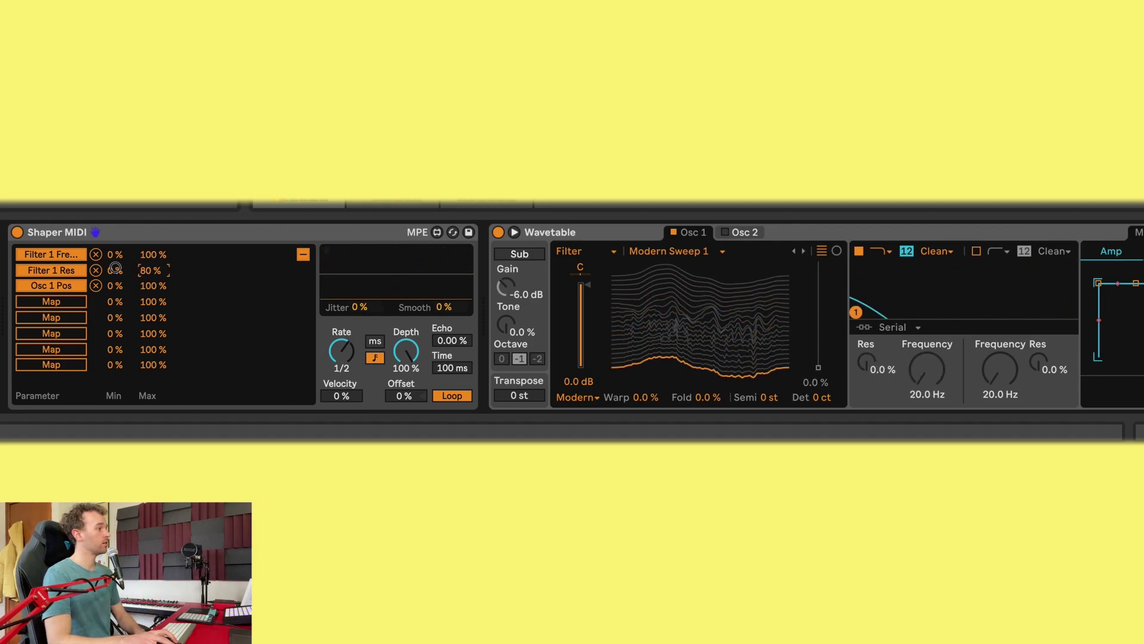
Limit the Filter 1 resonance mapping to a range of 21% to 66% and audition it.
{"action": "left_click_drag", "start_coordinate": [116, 268], "coordinate": [157, 283]}
{"action": "key", "text": "space"}
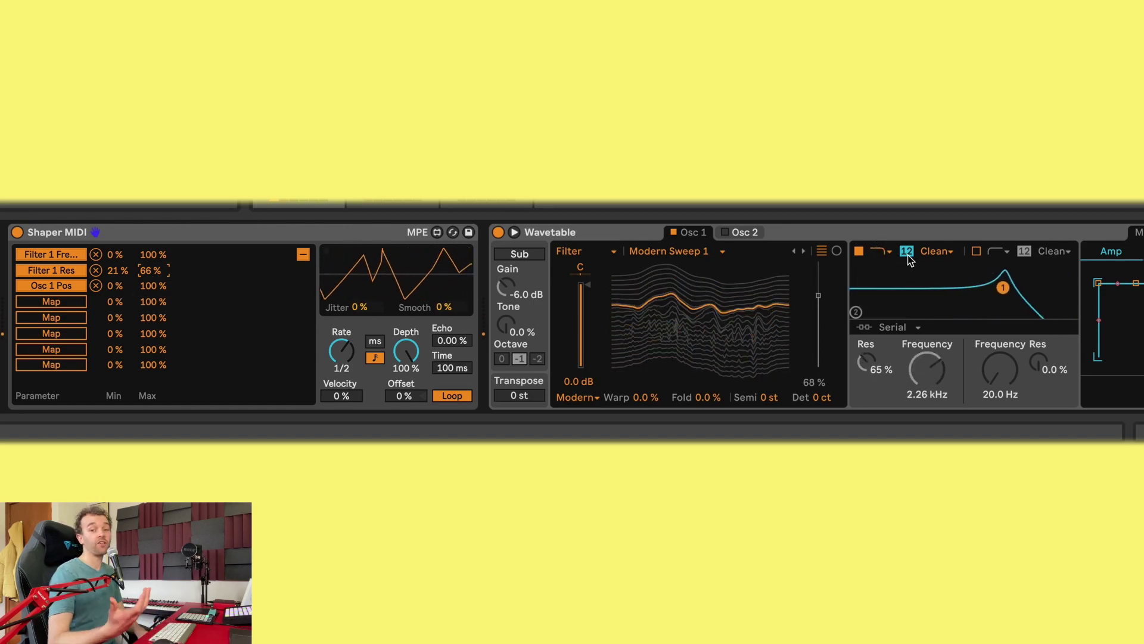
{"action": "key", "text": "space"}
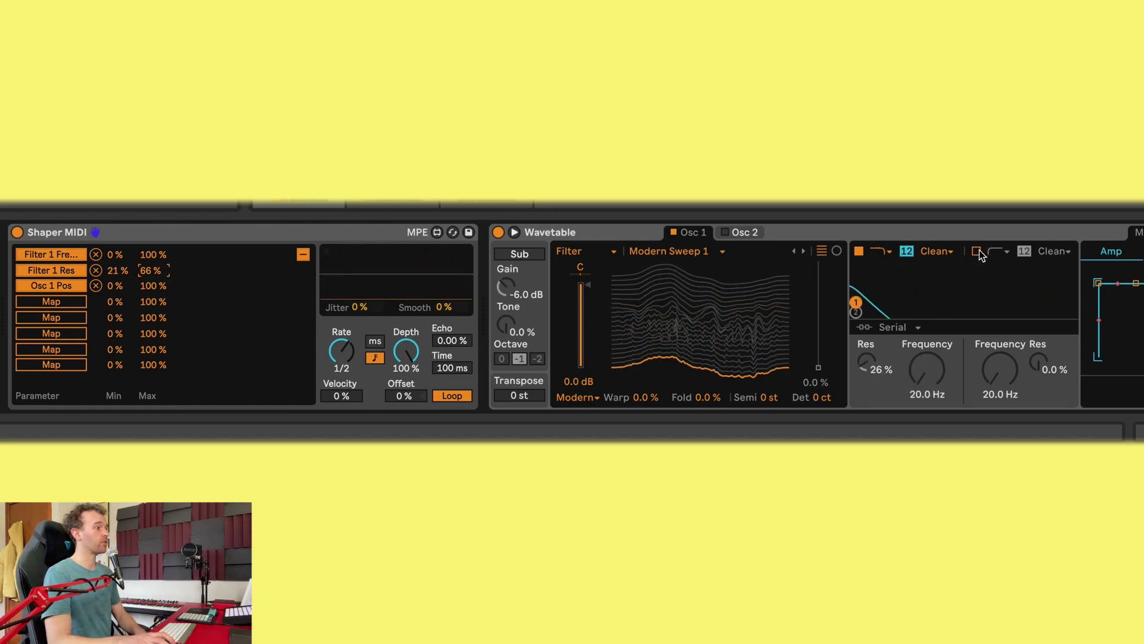
Turn on Filter 2 and map its frequency to the fourth slot with an inverted range of 100% minimum to 0% maximum.
{"action": "left_click_drag", "start_coordinate": [1011, 385], "coordinate": [1011, 374]}
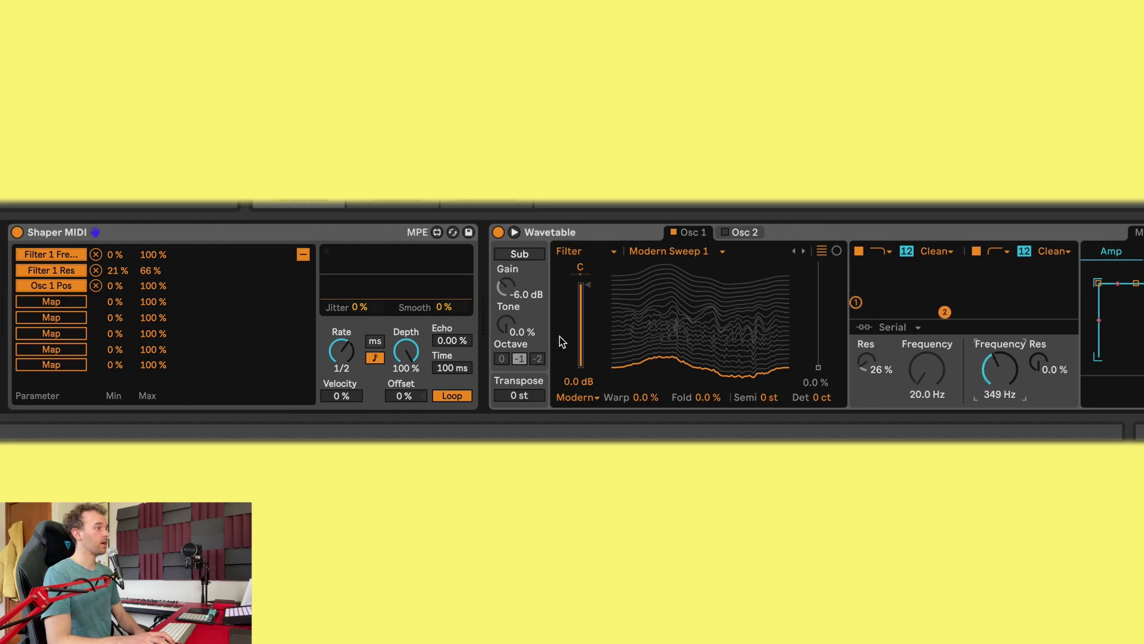
{"action": "left_click", "coordinate": [82, 304]}
{"action": "left_click", "coordinate": [1013, 379]}
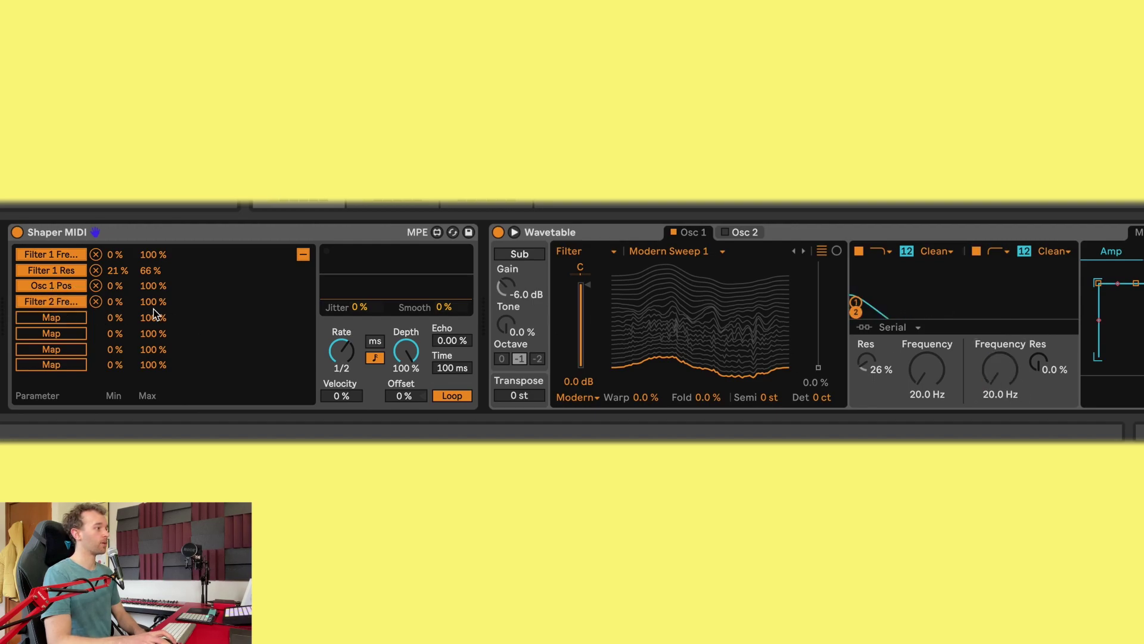
{"action": "left_click_drag", "start_coordinate": [132, 306], "coordinate": [133, 262]}
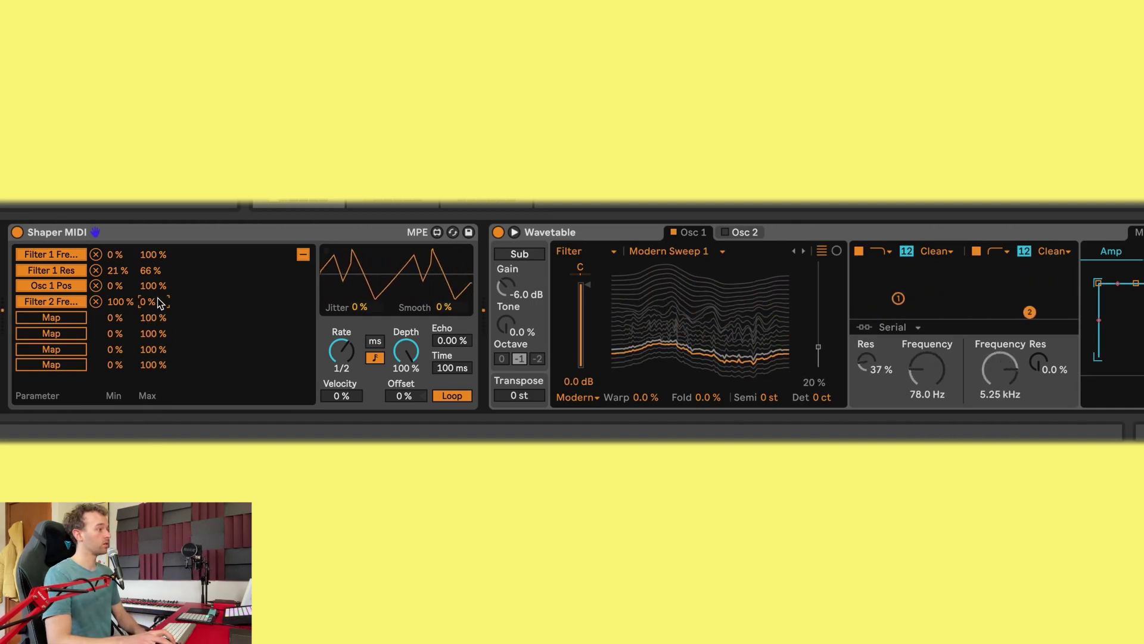
Narrow the Filter 2 frequency mapping to 68% minimum and 18% maximum, raise Filter 2 resonance to 59% and toggle playback.
{"action": "left_click_drag", "start_coordinate": [118, 302], "coordinate": [146, 282]}
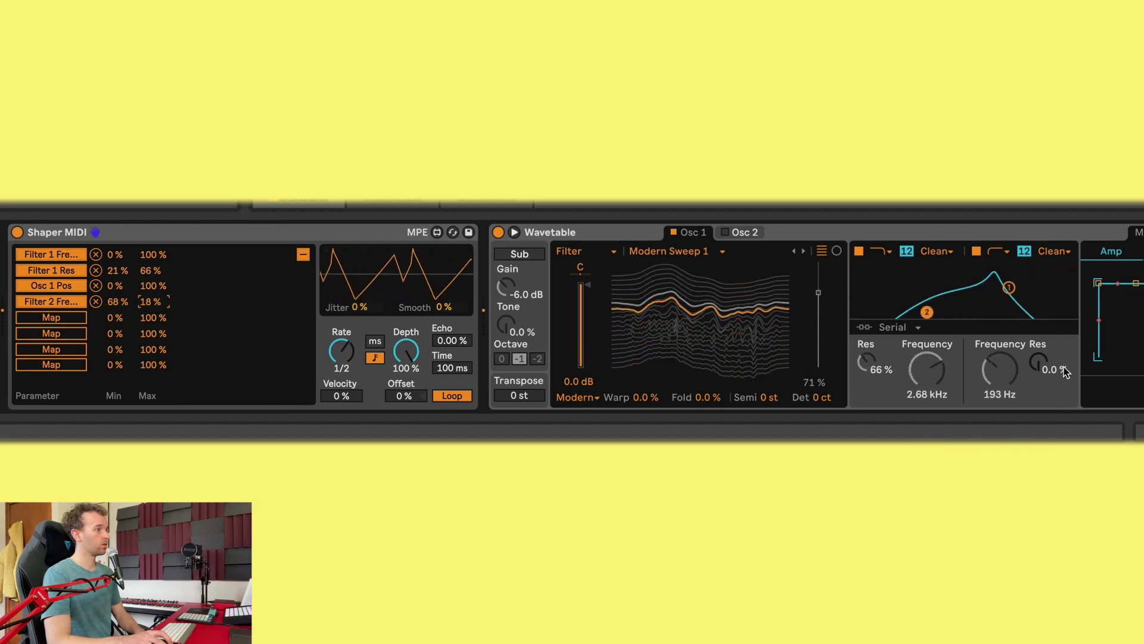
{"action": "left_click_drag", "start_coordinate": [1039, 362], "coordinate": [1039, 319]}
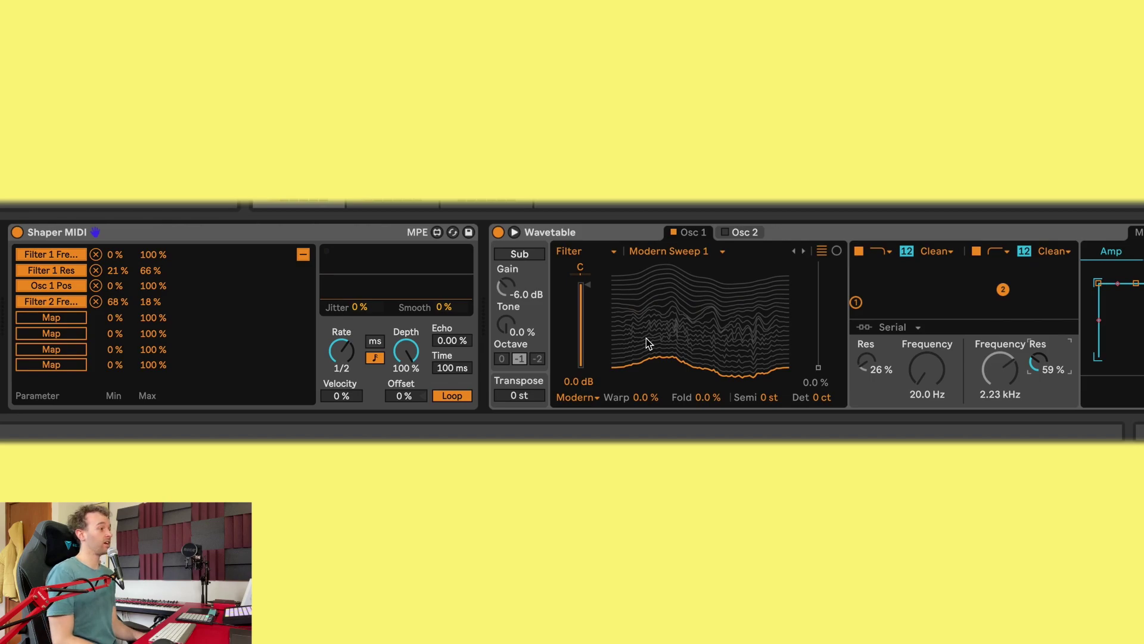
{"action": "key", "text": "space"}
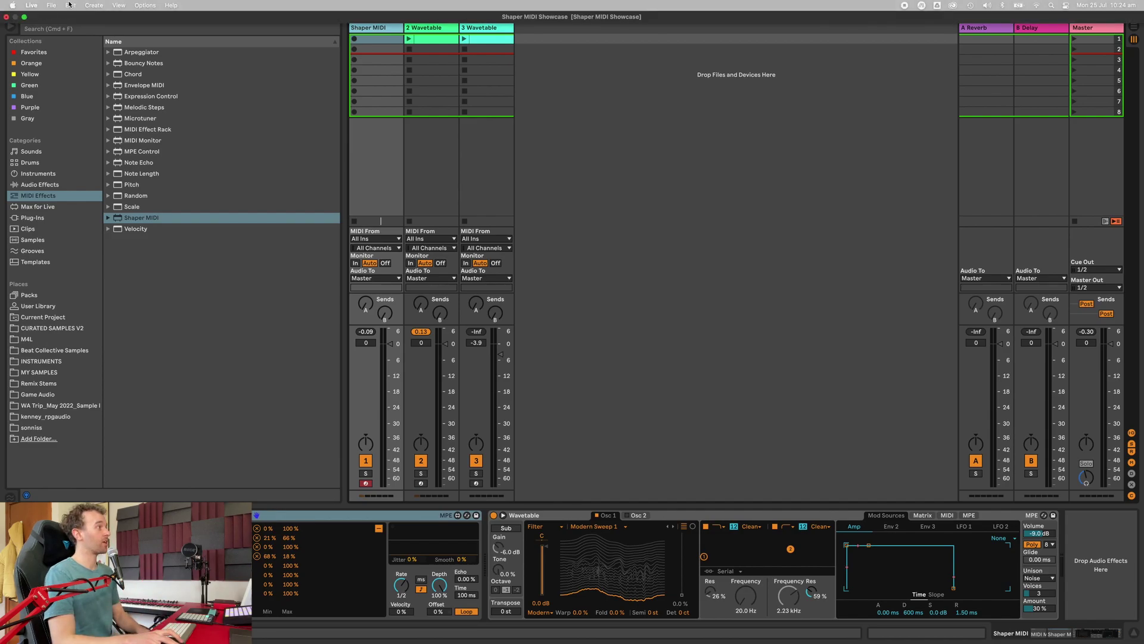
Examine the latest undo entry, and set the Filter 1 frequency mapping range to 4% to 95%.
{"action": "left_click", "coordinate": [70, 4]}
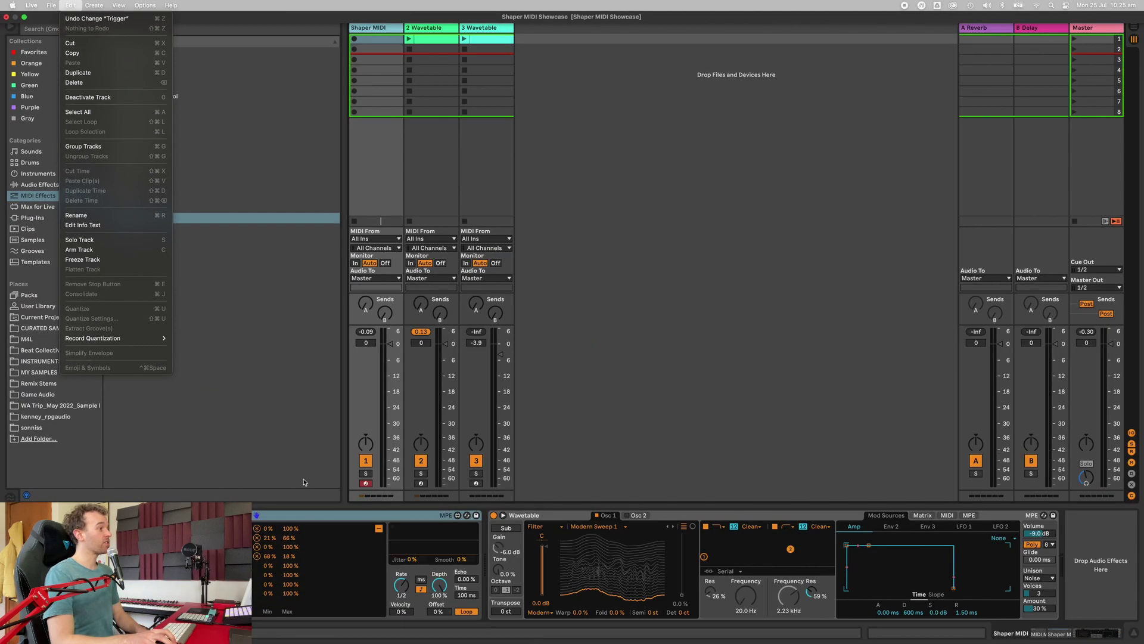
{"action": "left_click", "coordinate": [313, 517]}
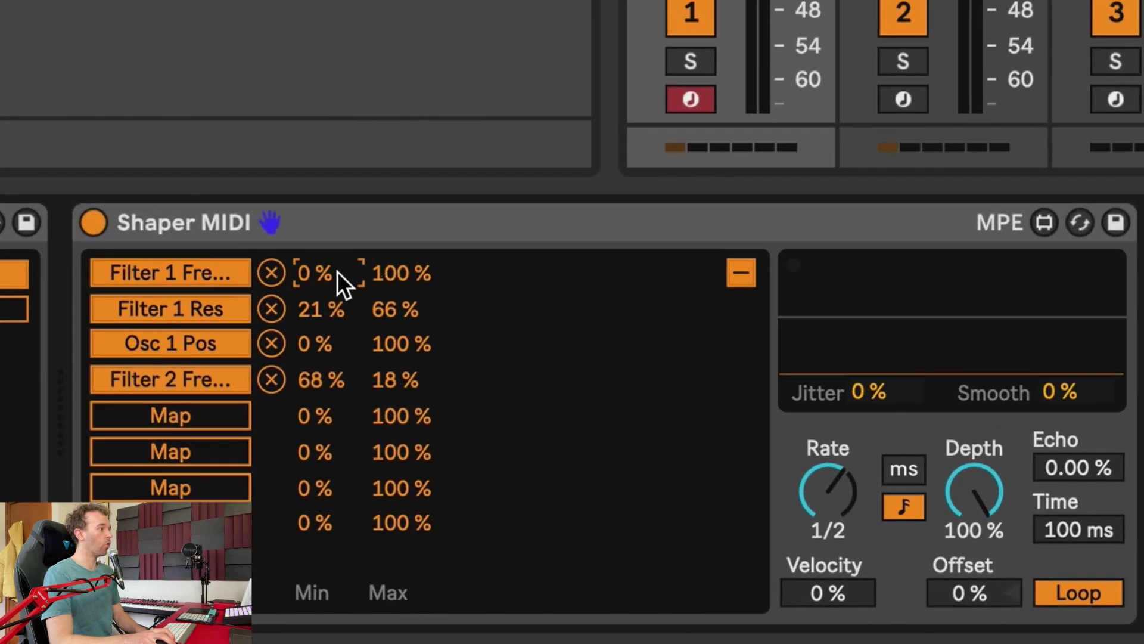
{"action": "mouse_move", "coordinate": [337, 270]}
{"action": "left_mouse_down"}
{"action": "mouse_move", "coordinate": [332, 230]}
{"action": "mouse_move", "coordinate": [332, 267]}
{"action": "left_mouse_up"}
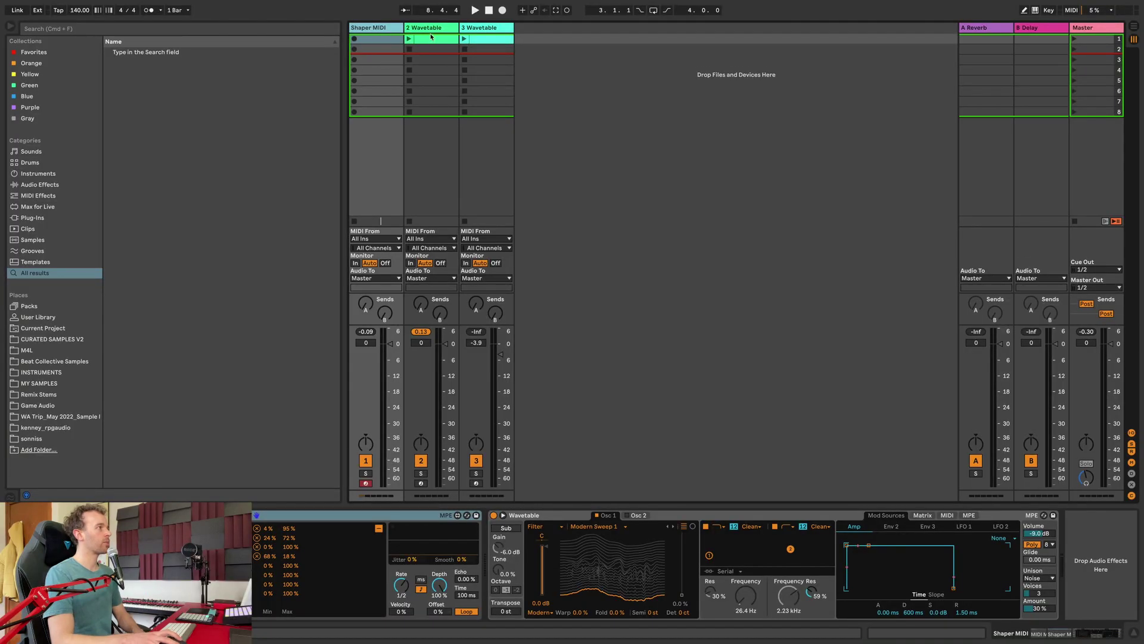
Add Martiln's Shaper MIDI before Wavetable on the 2 Wavetable track and set Filter 1's frequency to 573 Hz.
{"action": "left_click", "coordinate": [435, 30]}
{"action": "left_click", "coordinate": [263, 29]}
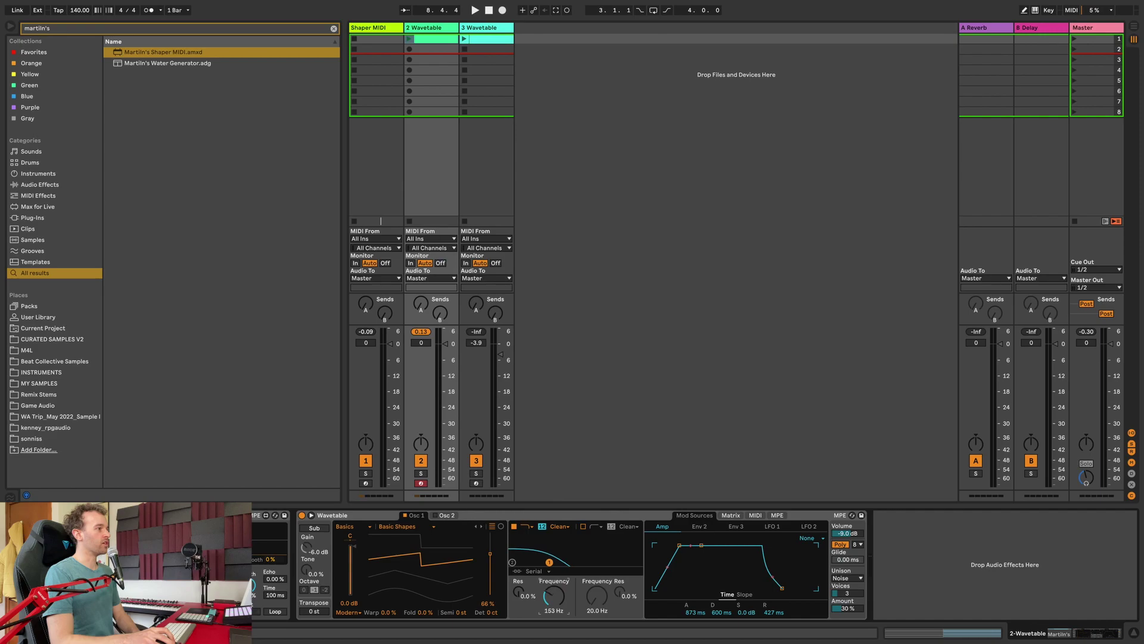
{"action": "left_click_drag", "start_coordinate": [556, 594], "coordinate": [555, 614]}
Examine the undo entry for the change on the 2 Wavetable track.
{"action": "mouse_move", "coordinate": [118, 3]}
{"action": "left_click", "coordinate": [70, 5]}
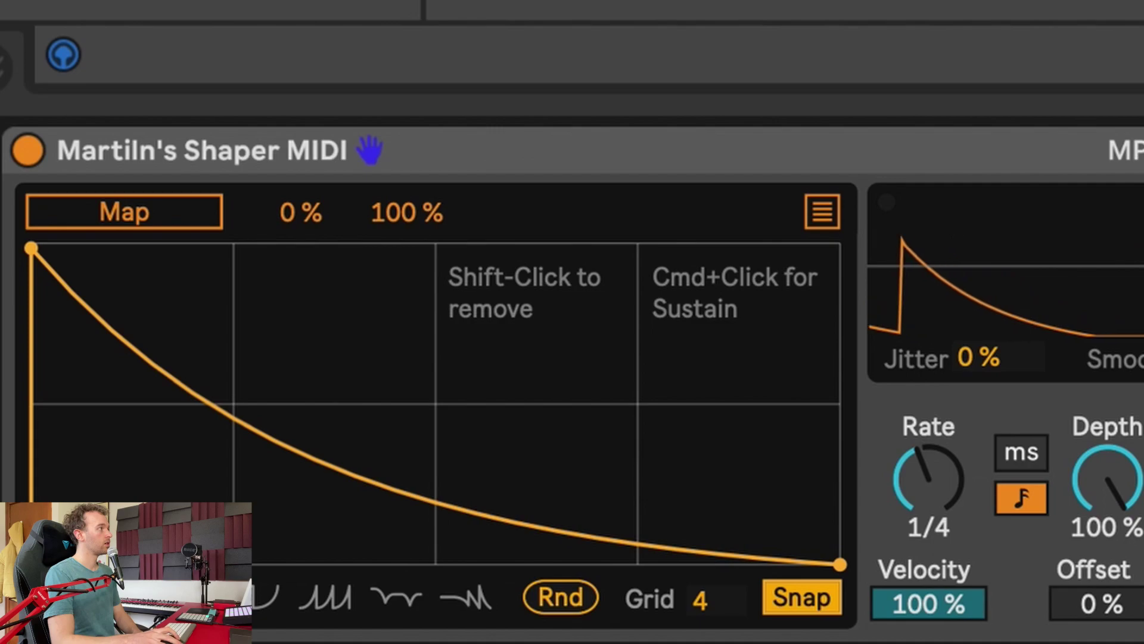
{"action": "left_click", "coordinate": [305, 18]}
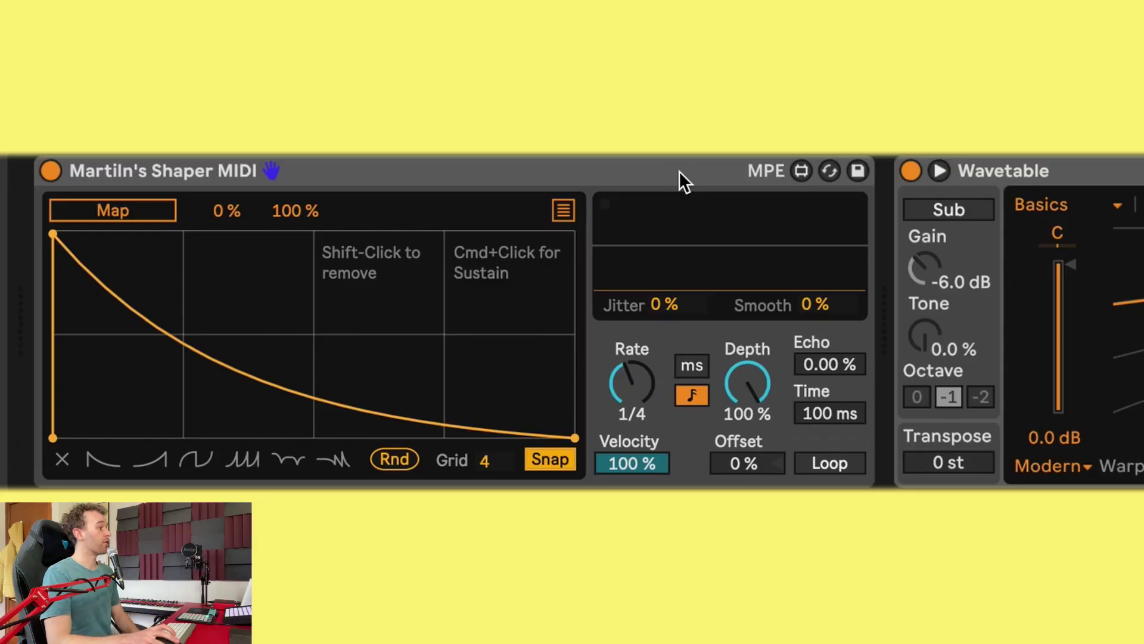
Check the mapping maximum's context options for automation commands and show the tracks' automation lanes in Arrangement View.
{"action": "right_click", "coordinate": [292, 213]}
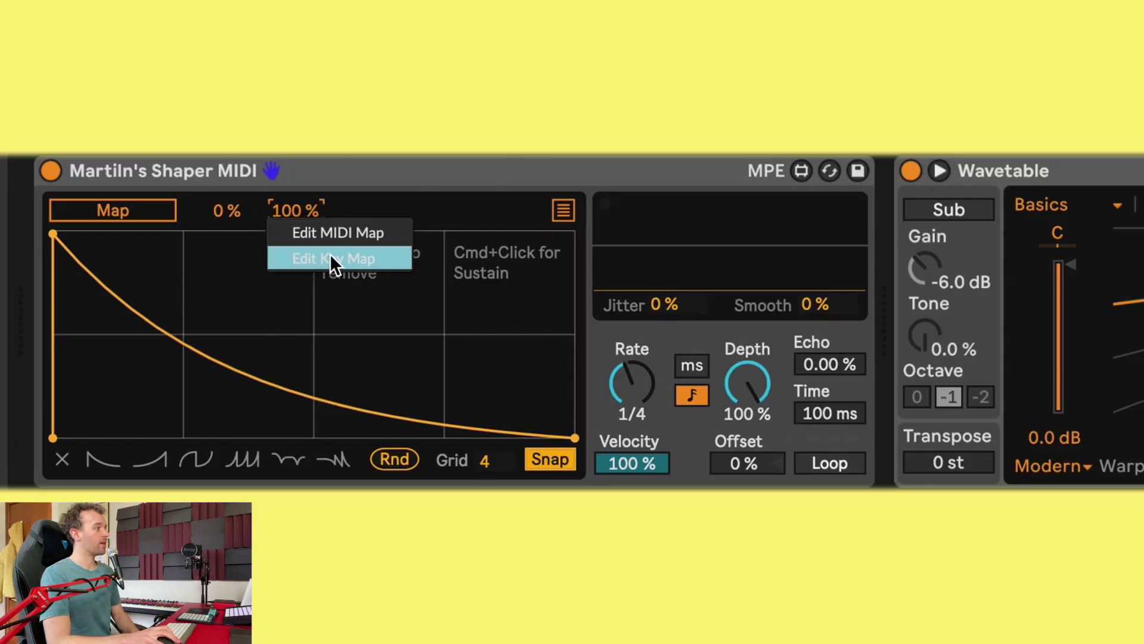
{"action": "left_click", "coordinate": [308, 203]}
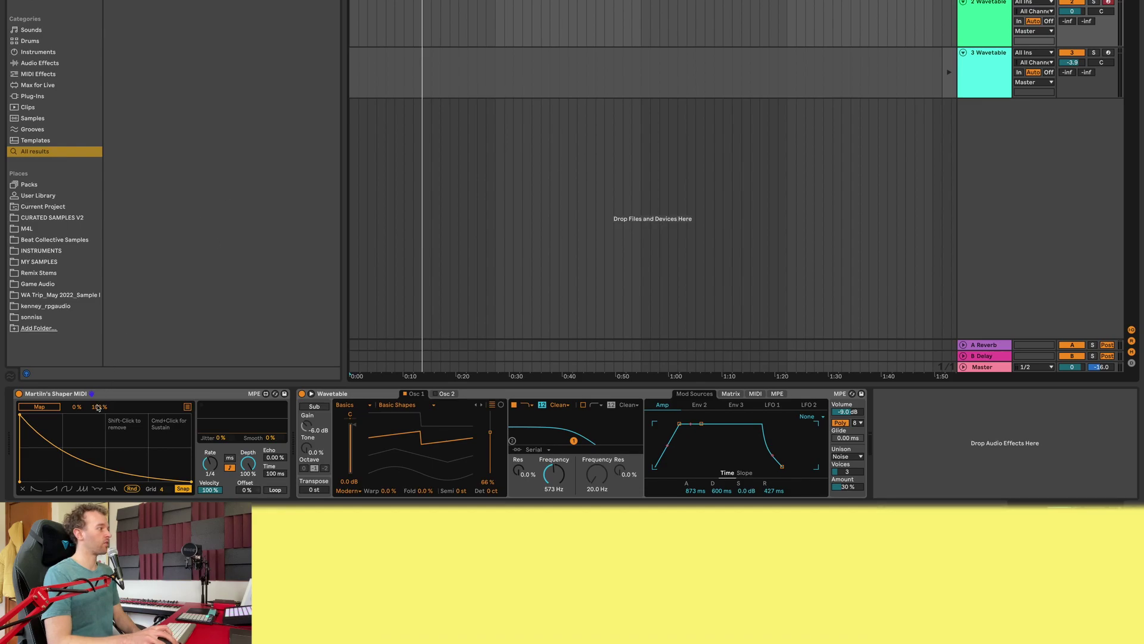
{"action": "key", "text": "a"}
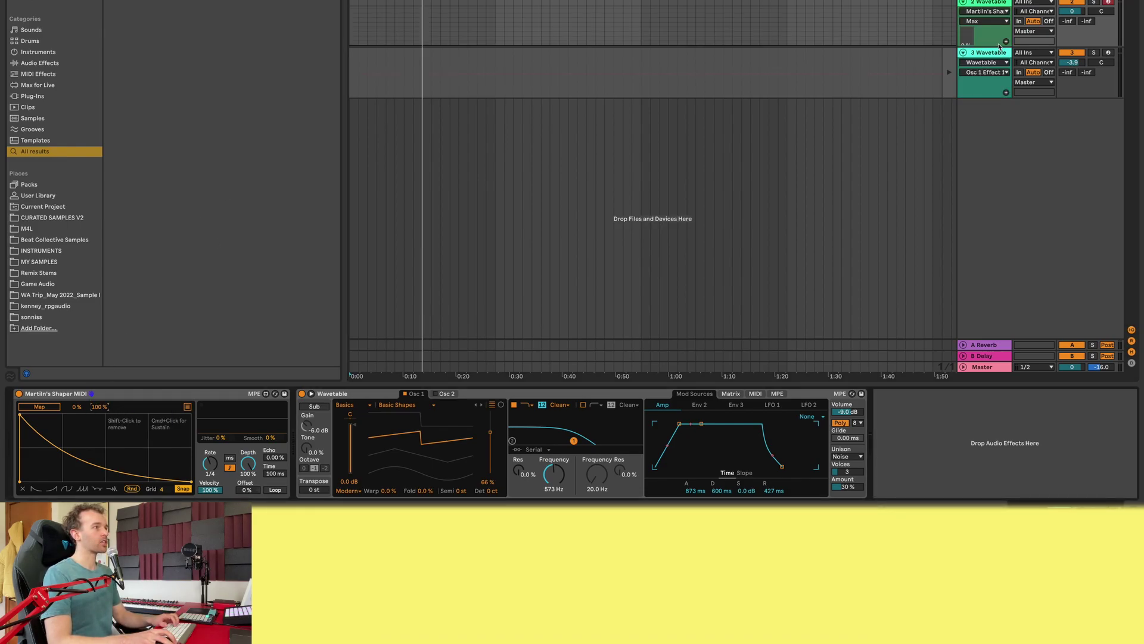
Try grouping Martiln's Shaper MIDI into a MIDI Effect Rack and check the context options of its mapping maximum.
{"action": "left_click", "coordinate": [189, 389]}
{"action": "key", "text": "super+g"}
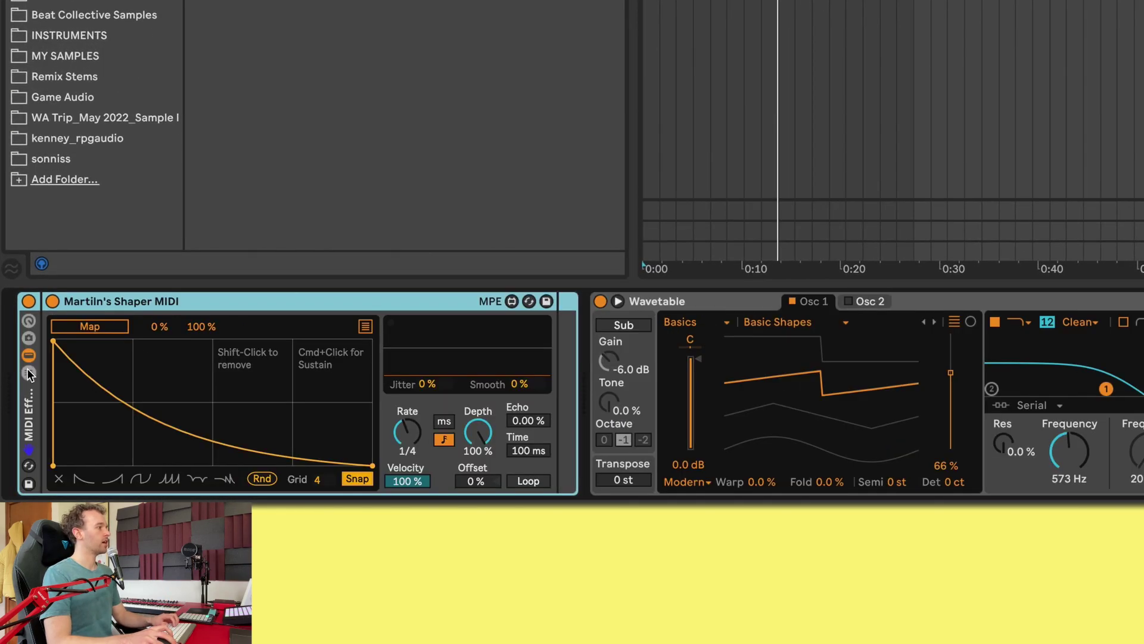
{"action": "right_click", "coordinate": [208, 329]}
{"action": "left_click", "coordinate": [250, 80]}
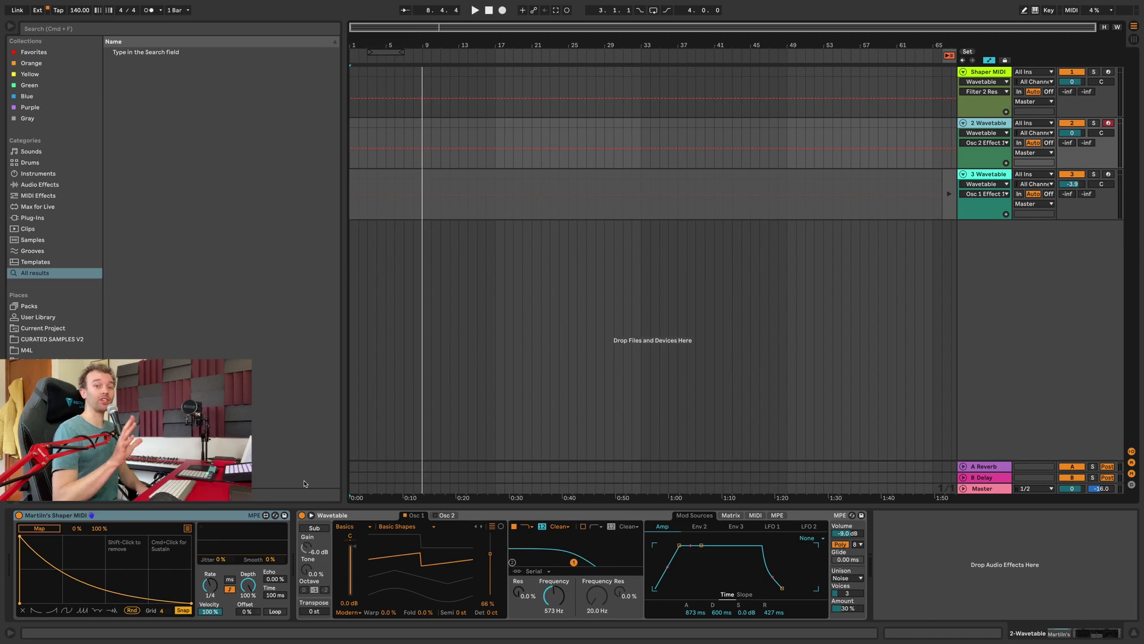
Review the MIDI clip of the 3 Wavetable track in Session View and play it.
{"action": "left_click", "coordinate": [986, 174]}
{"action": "key", "text": "Tab"}
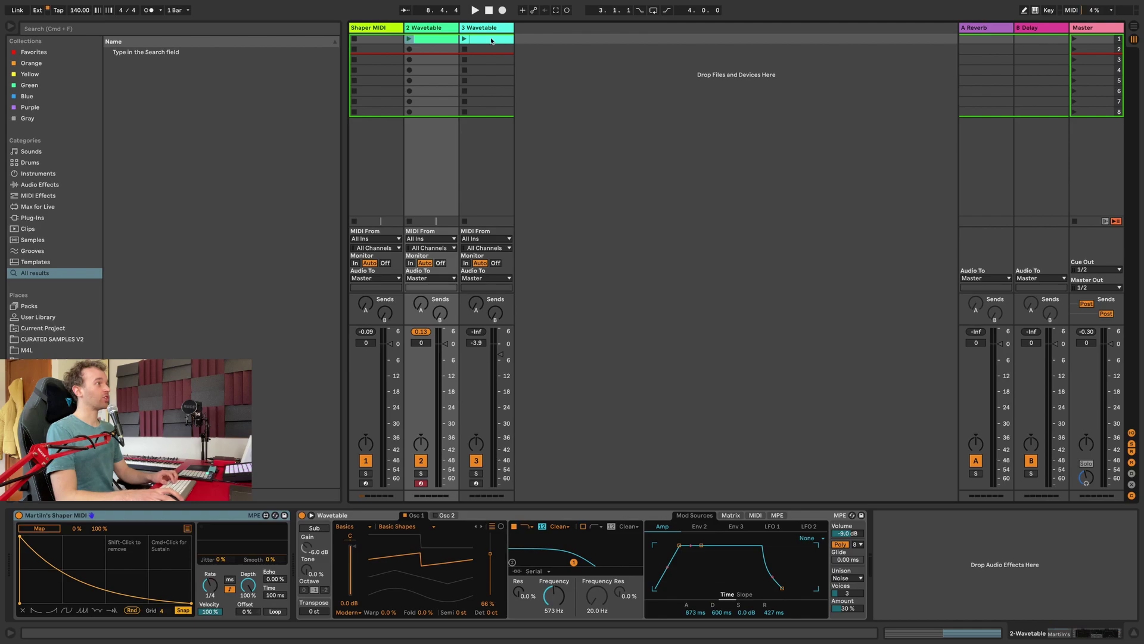
{"action": "double_click", "coordinate": [492, 40]}
{"action": "scroll", "coordinate": [304, 474], "scroll_direction": "up", "scroll_amount": 2}
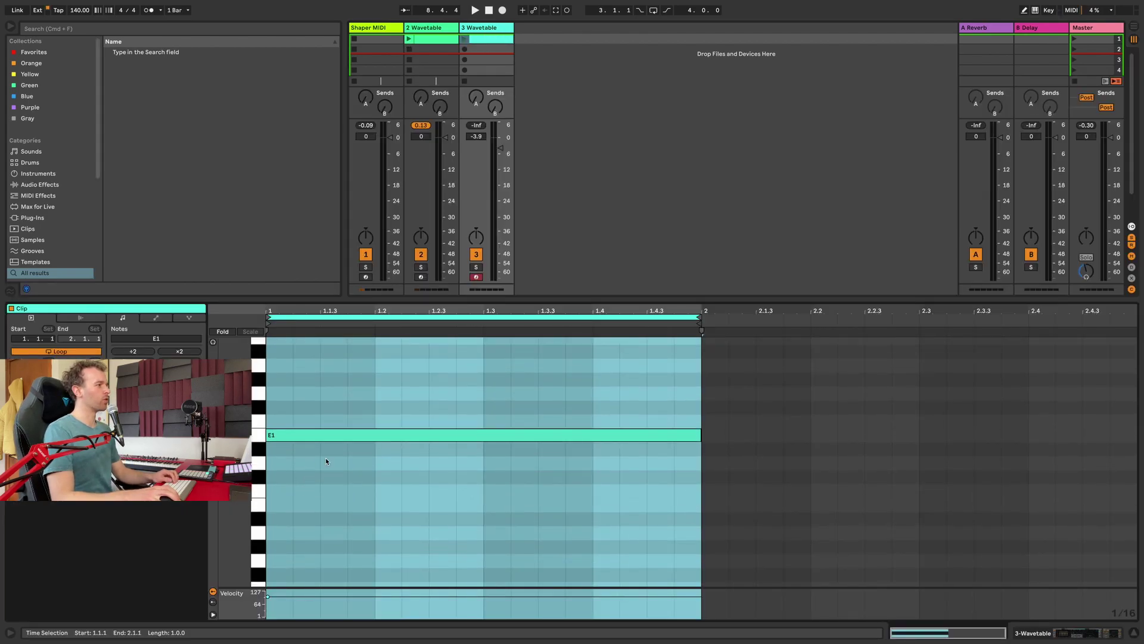
{"action": "key", "text": "shift+Tab"}
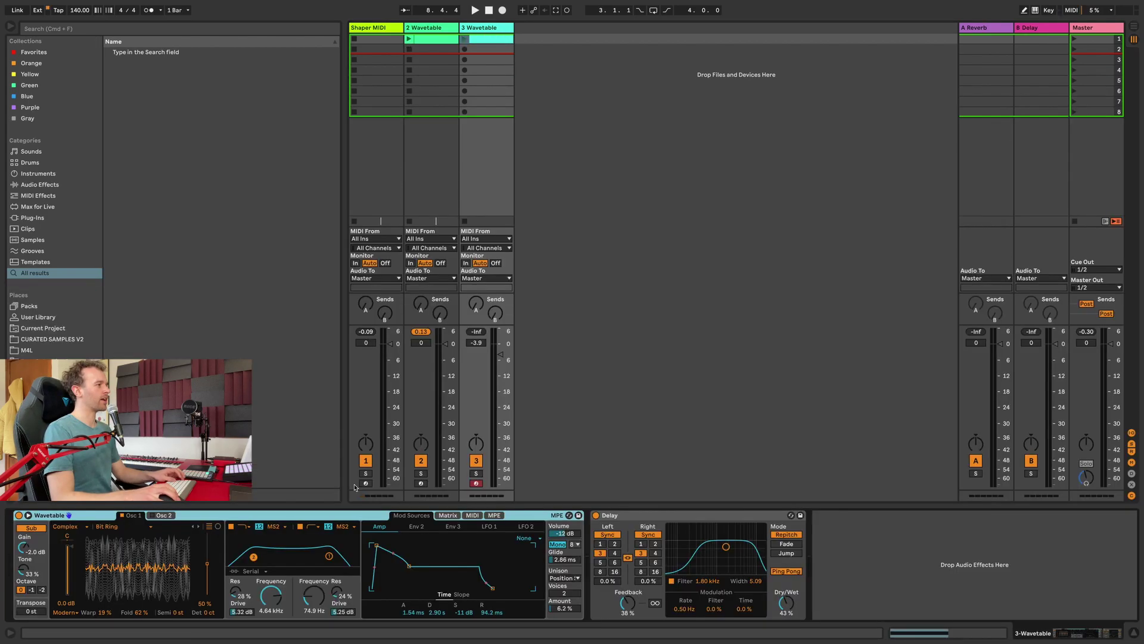
{"action": "left_click", "coordinate": [465, 42]}
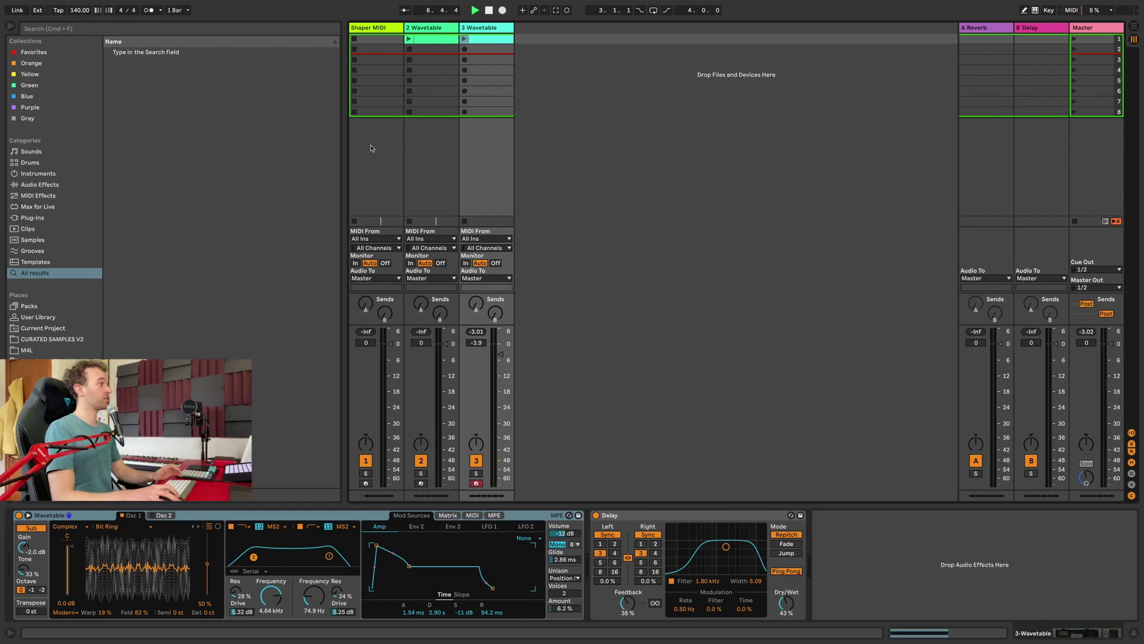
Add Martiln's Shaper MIDI with Velocity at 0% and an Arpeggiator with a 1/16 rate before the track's Wavetable.
{"action": "key", "text": "super+f"}
{"action": "type", "text": "martiln"}
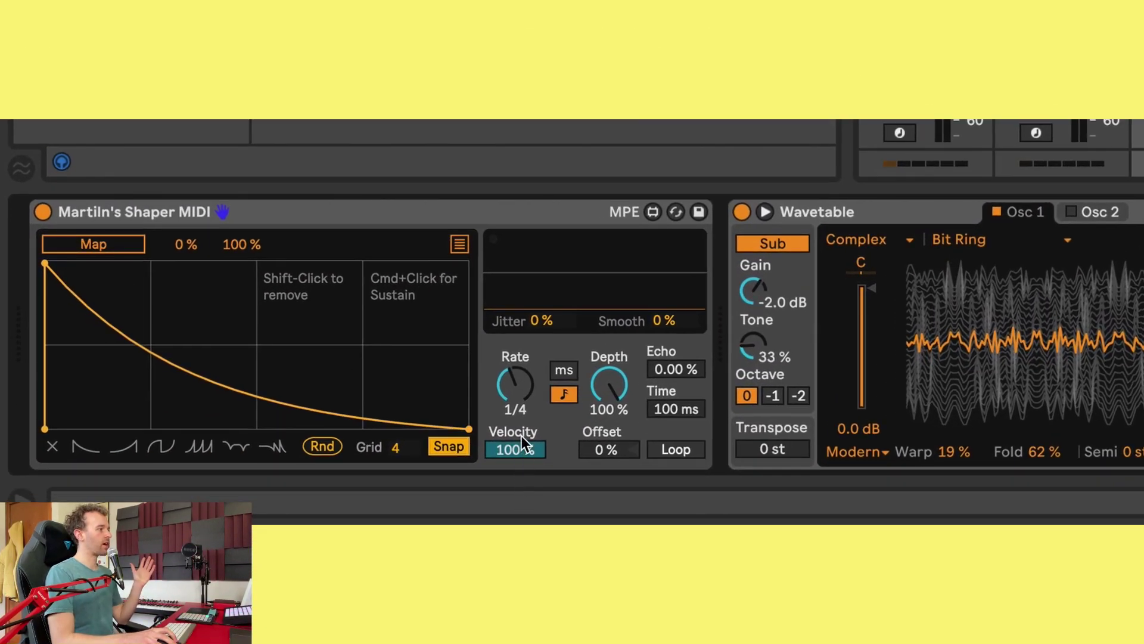
{"action": "left_click_drag", "start_coordinate": [331, 548], "coordinate": [332, 592]}
{"action": "left_click_drag", "start_coordinate": [517, 520], "coordinate": [517, 540]}
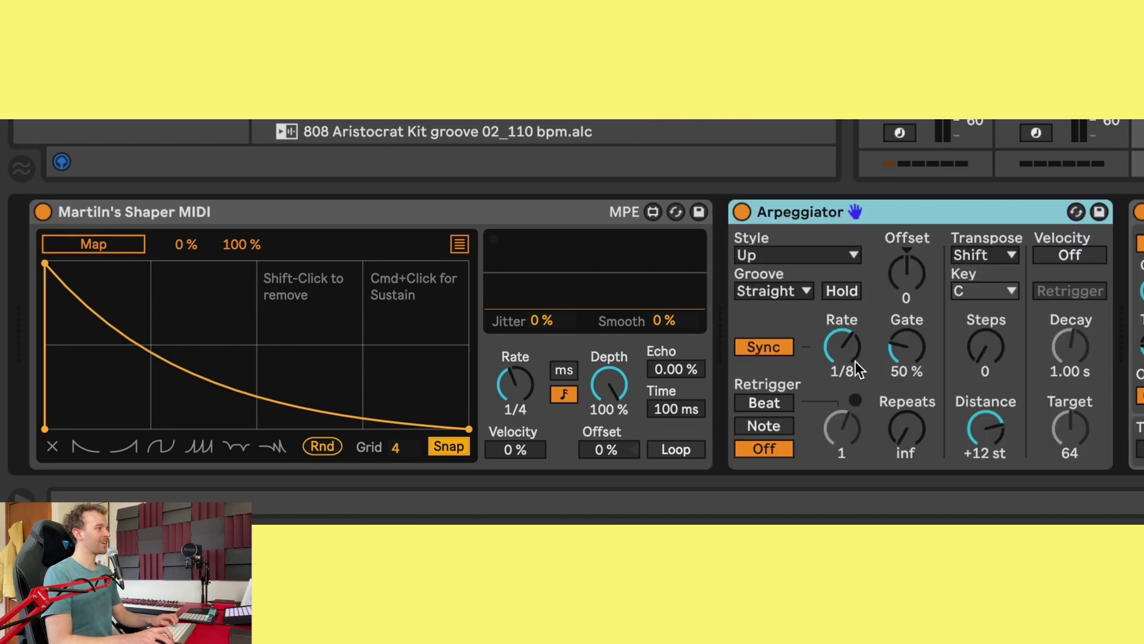
{"action": "left_click_drag", "start_coordinate": [855, 362], "coordinate": [856, 385]}
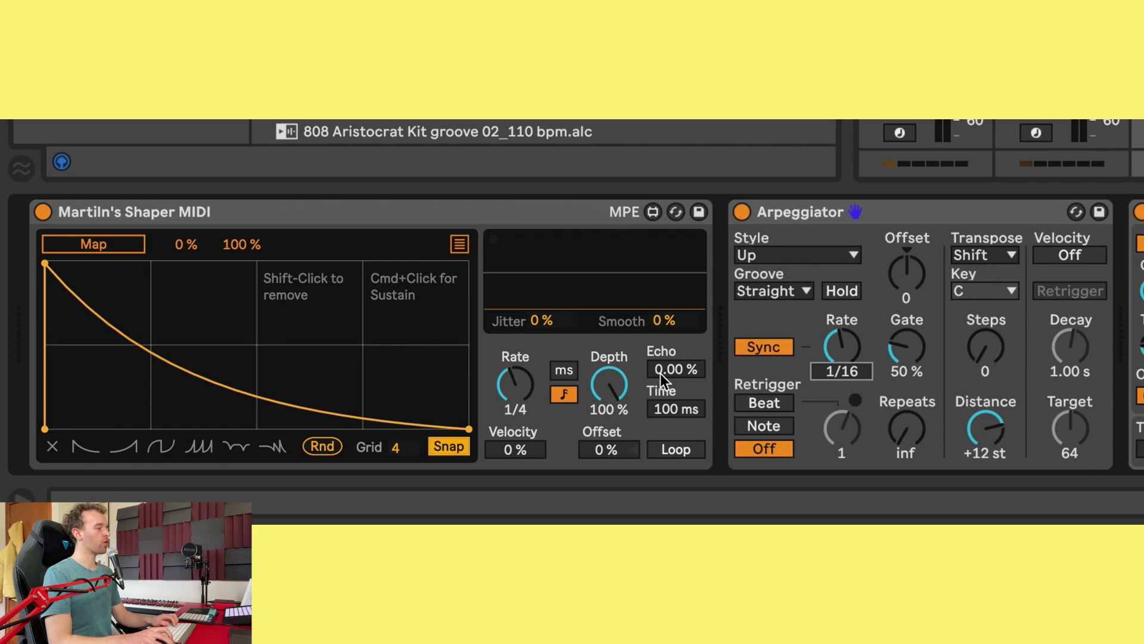
Set the Shaper MIDI rate to 1 and its envelope grid to 16.
{"action": "left_click_drag", "start_coordinate": [515, 383], "coordinate": [510, 335]}
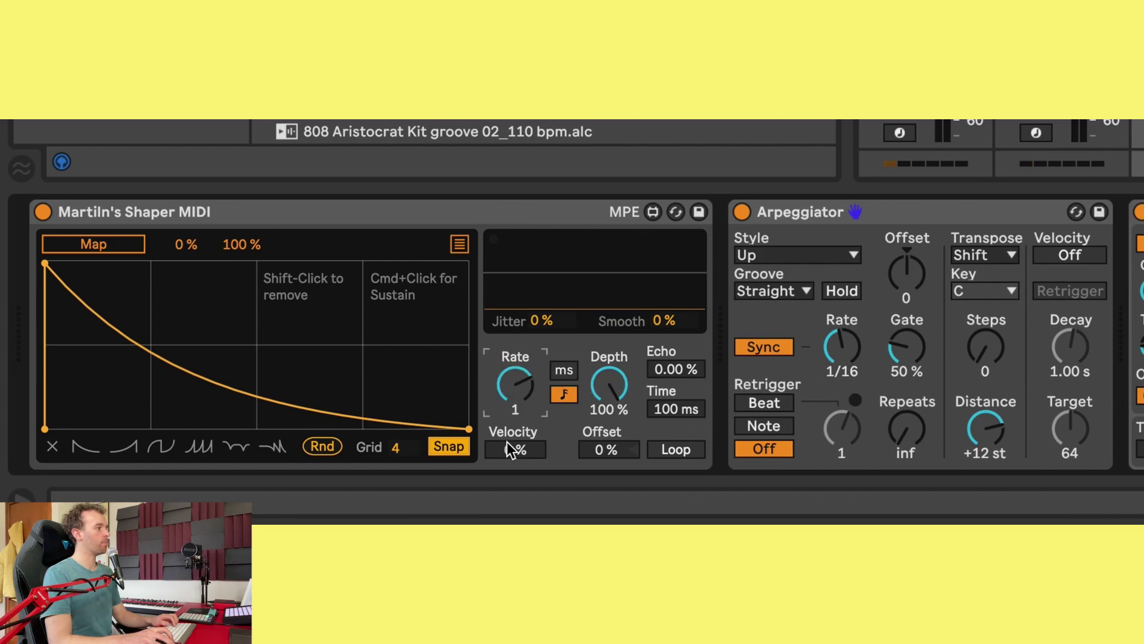
{"action": "left_click_drag", "start_coordinate": [398, 448], "coordinate": [398, 411]}
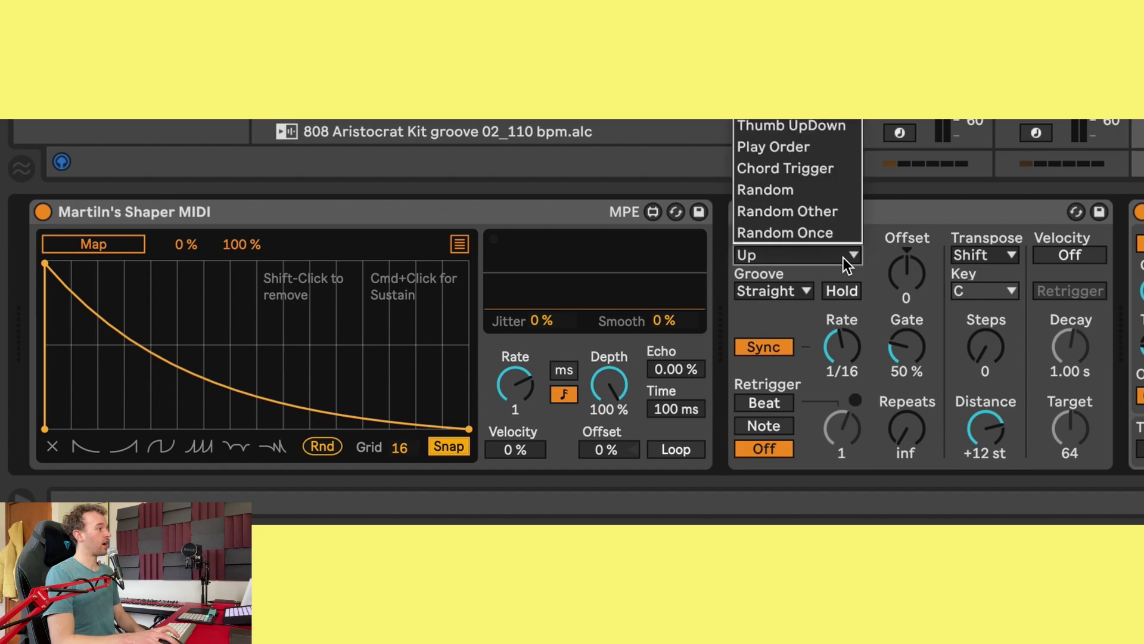
Change the Arpeggiator style to Chord Trigger and add a Pitch device after it.
{"action": "left_click", "coordinate": [845, 170]}
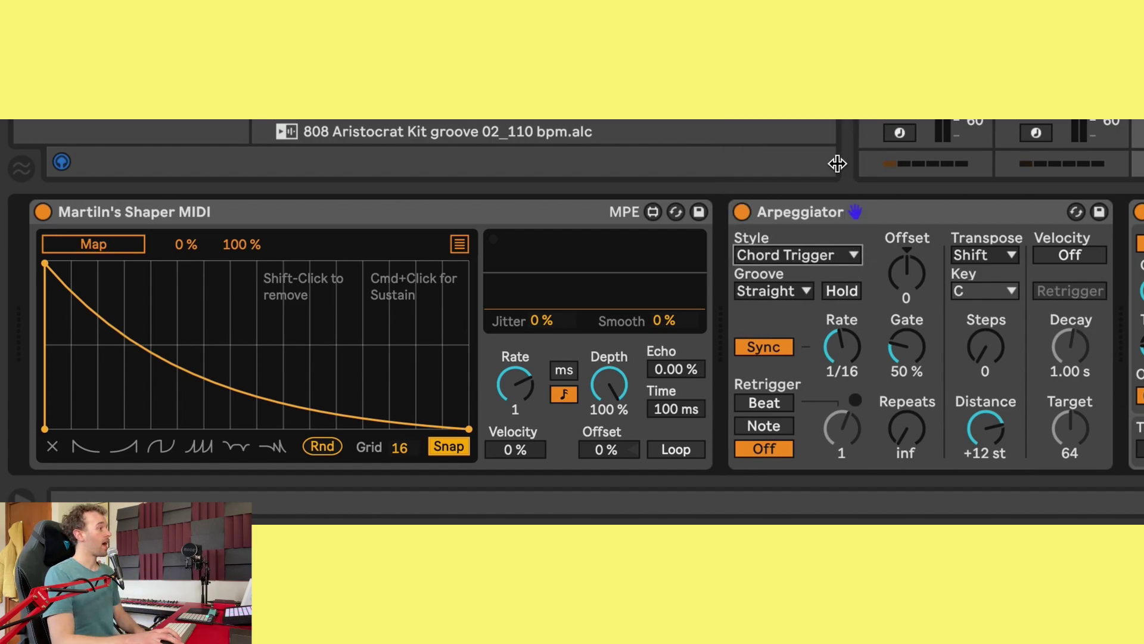
{"action": "key", "text": "super+f"}
{"action": "type", "text": "pit"}
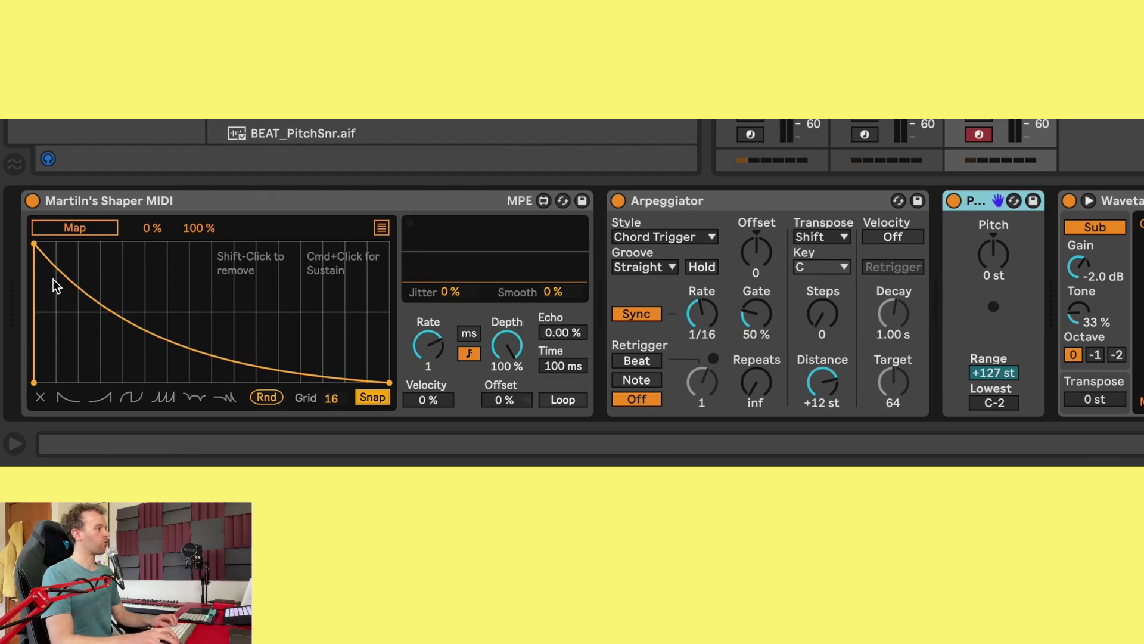
Draw an irregular zigzag envelope with breakpoints at alternating heights across the 16-step Shaper MIDI grid.
{"action": "left_click", "coordinate": [56, 338]}
{"action": "left_click", "coordinate": [78, 274]}
{"action": "left_click", "coordinate": [101, 338]}
{"action": "left_click", "coordinate": [123, 262]}
{"action": "left_click_drag", "start_coordinate": [146, 305], "coordinate": [160, 383]}
{"action": "left_click", "coordinate": [178, 273]}
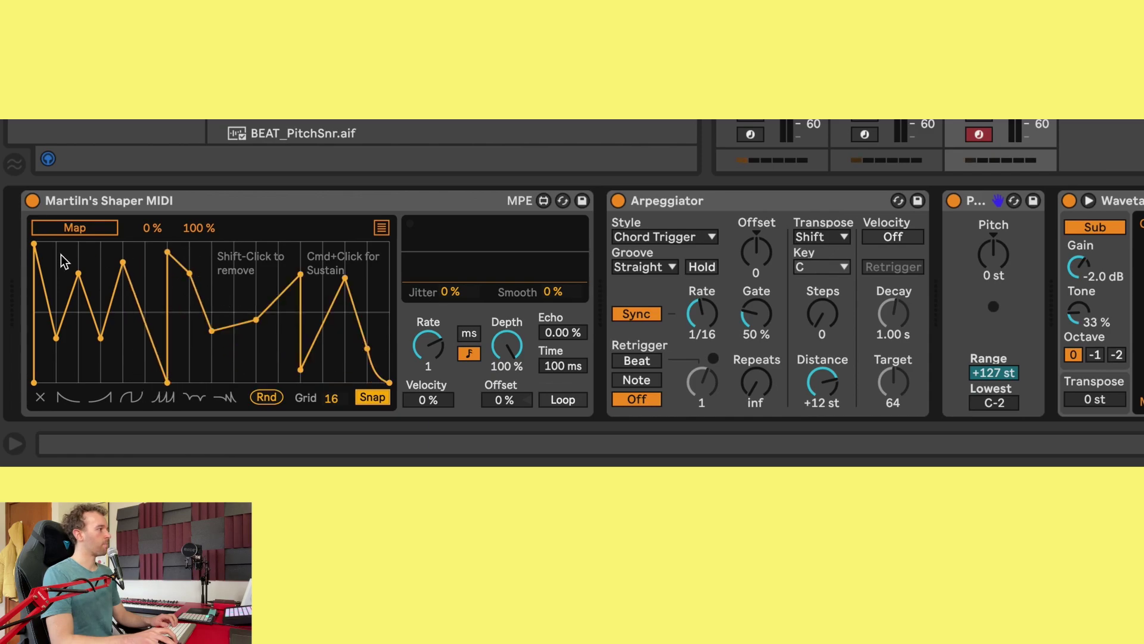
Map the Shaper MIDI envelope to the Pitch device's Pitch, limit the range to 45% to 55% and audition it.
{"action": "left_click", "coordinate": [102, 230]}
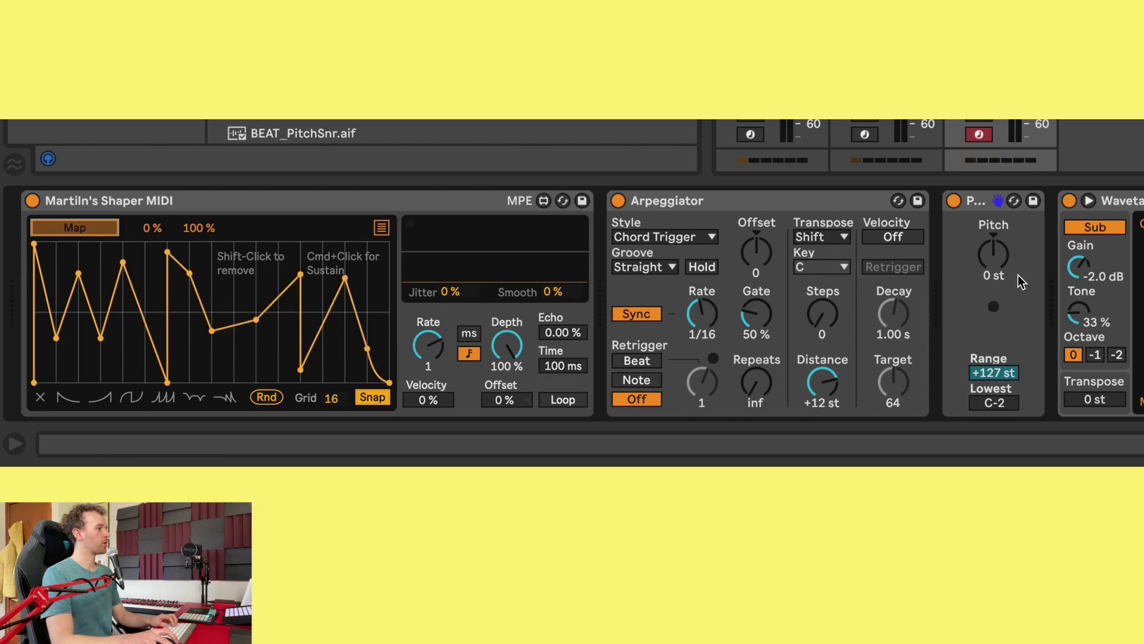
{"action": "left_click", "coordinate": [1007, 270]}
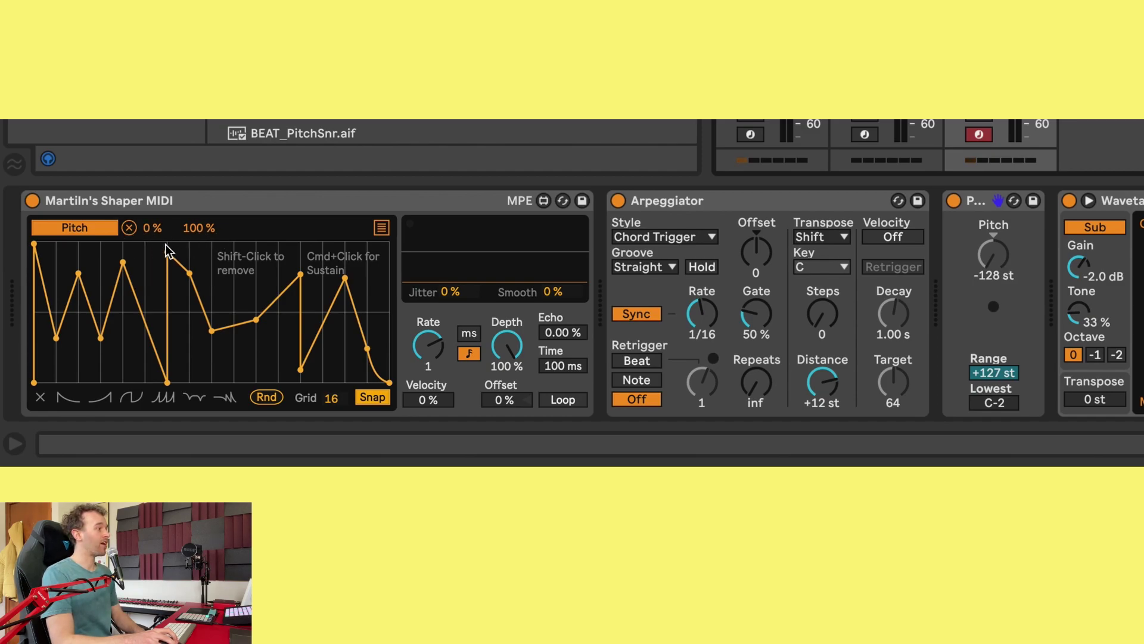
{"action": "mouse_move", "coordinate": [162, 238]}
{"action": "left_mouse_down"}
{"action": "mouse_move", "coordinate": [159, 202]}
{"action": "mouse_move", "coordinate": [162, 237]}
{"action": "left_mouse_up"}
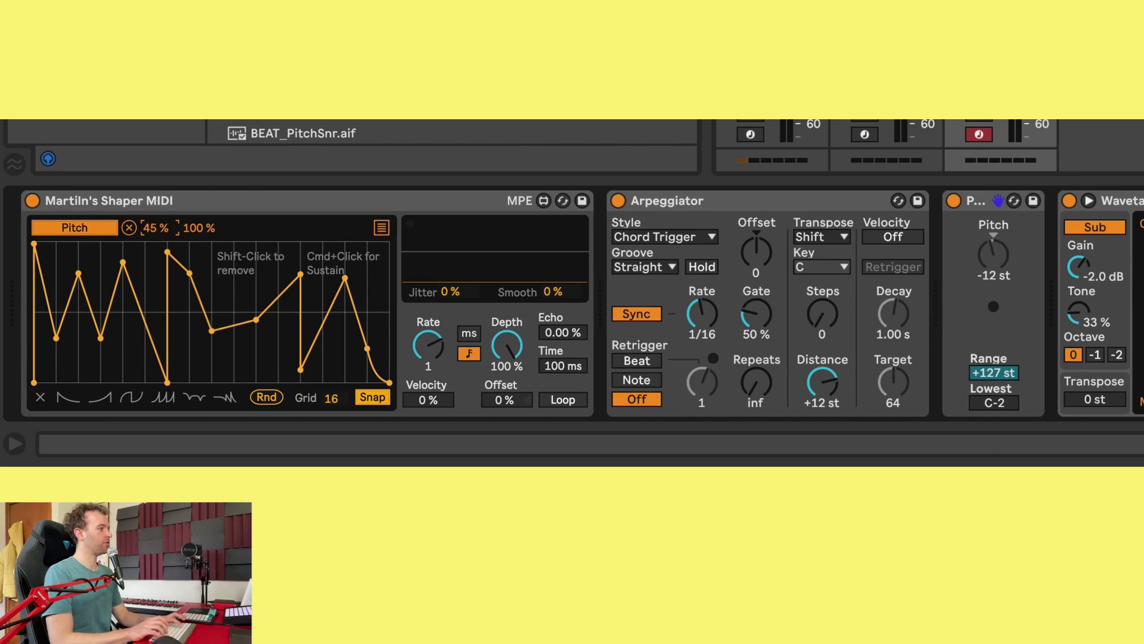
{"action": "type", "text": "55"}
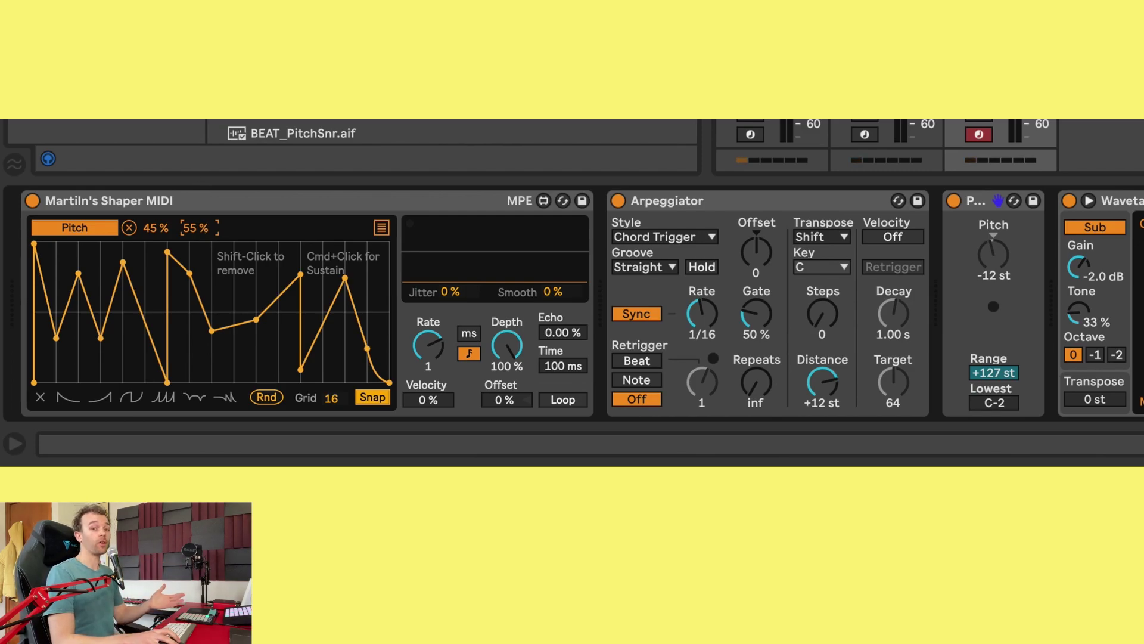
{"action": "key", "text": "space"}
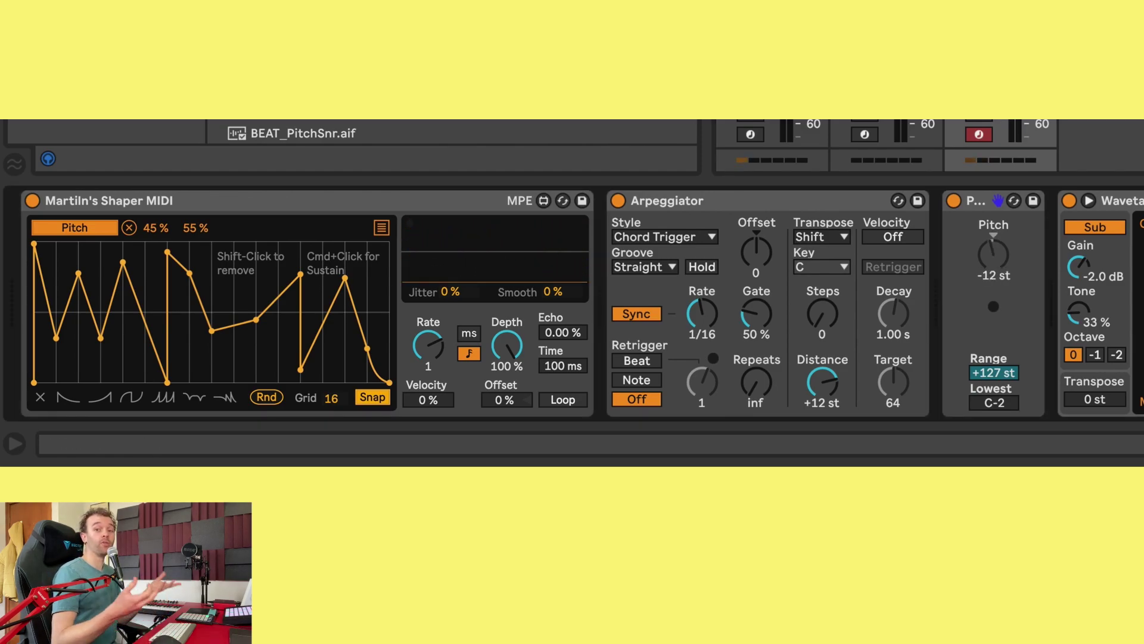
Insert a Scale device between Pitch and Wavetable and set its base note to E.
{"action": "key", "text": "super+f"}
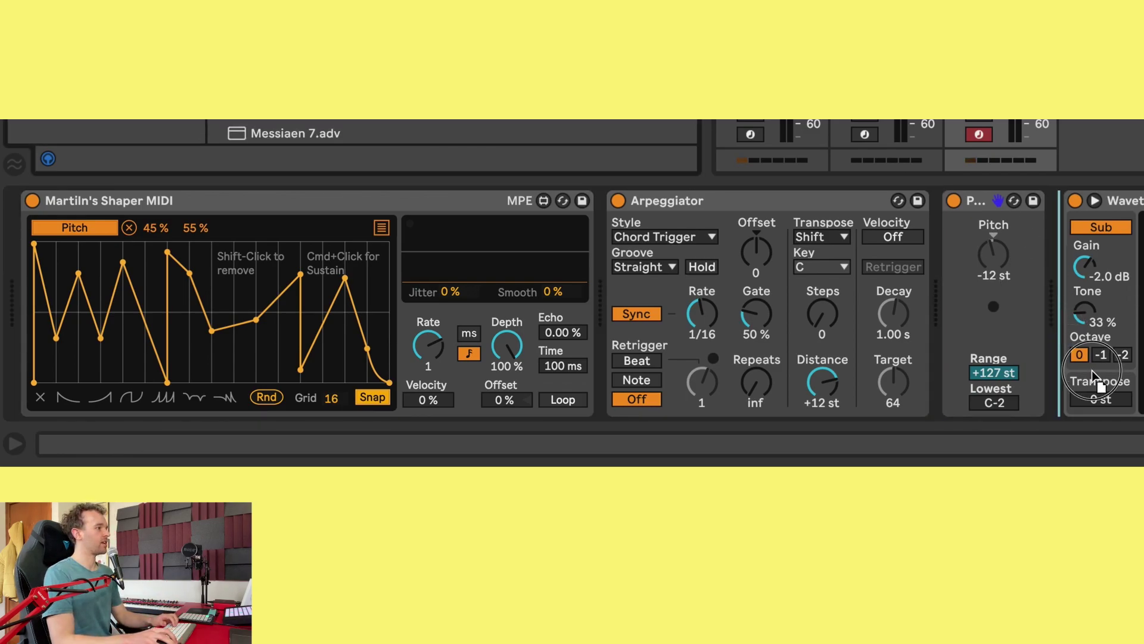
{"action": "key", "text": "Return"}
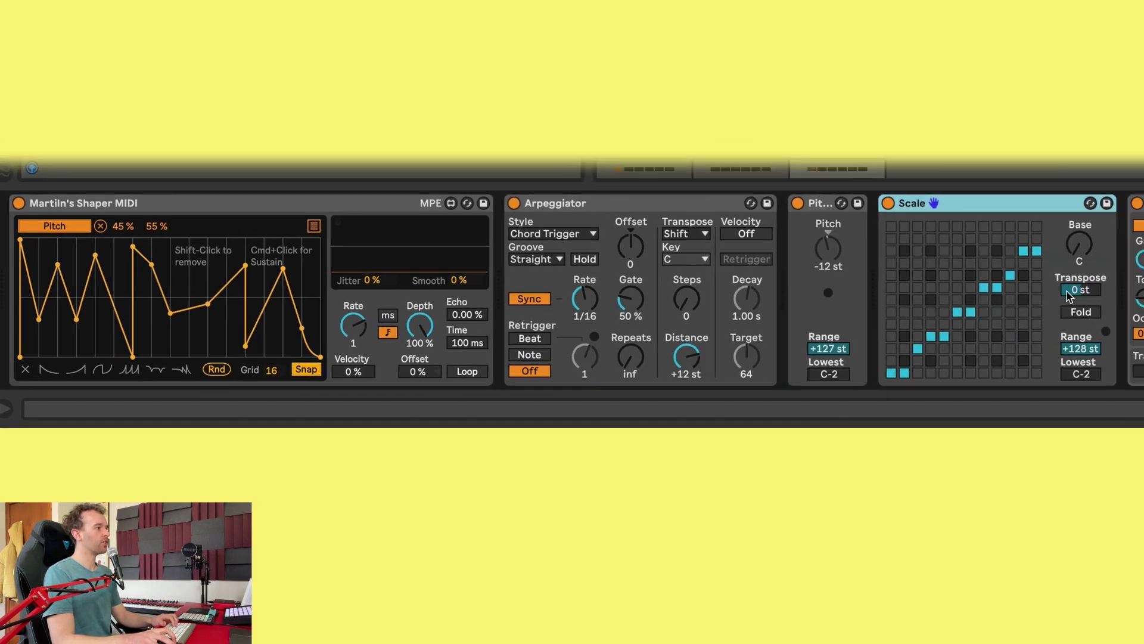
{"action": "left_click", "coordinate": [1078, 253]}
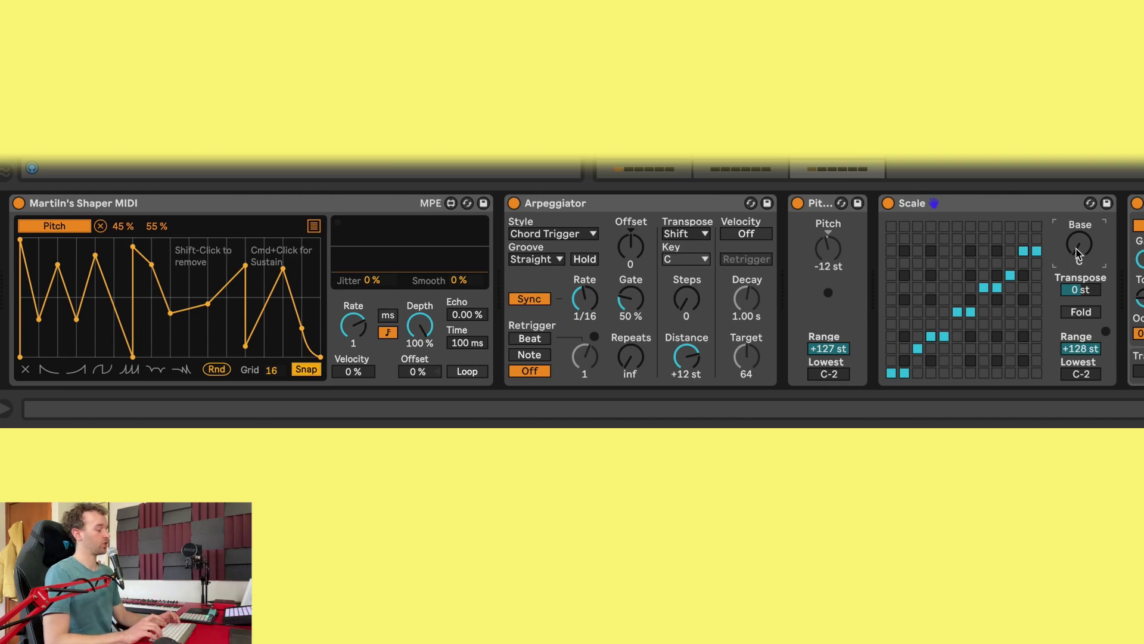
{"action": "left_click_drag", "start_coordinate": [1078, 244], "coordinate": [1079, 226]}
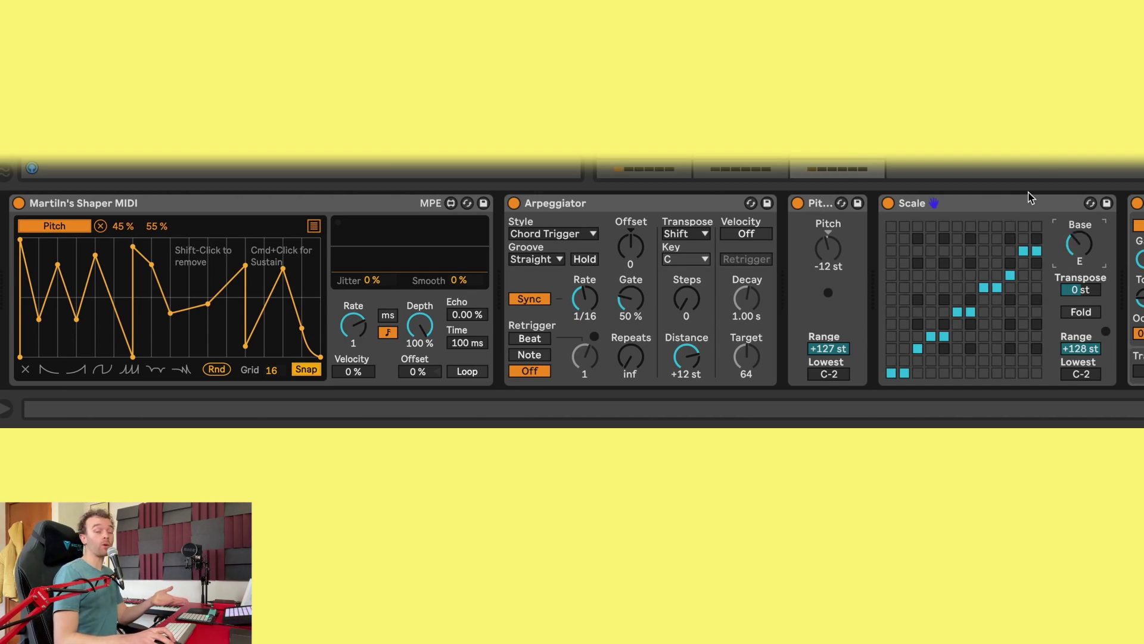
Add a second Shaper MIDI device and place it between the pitch-mapped Shaper MIDI and the Arpeggiator.
{"action": "key", "text": "space"}
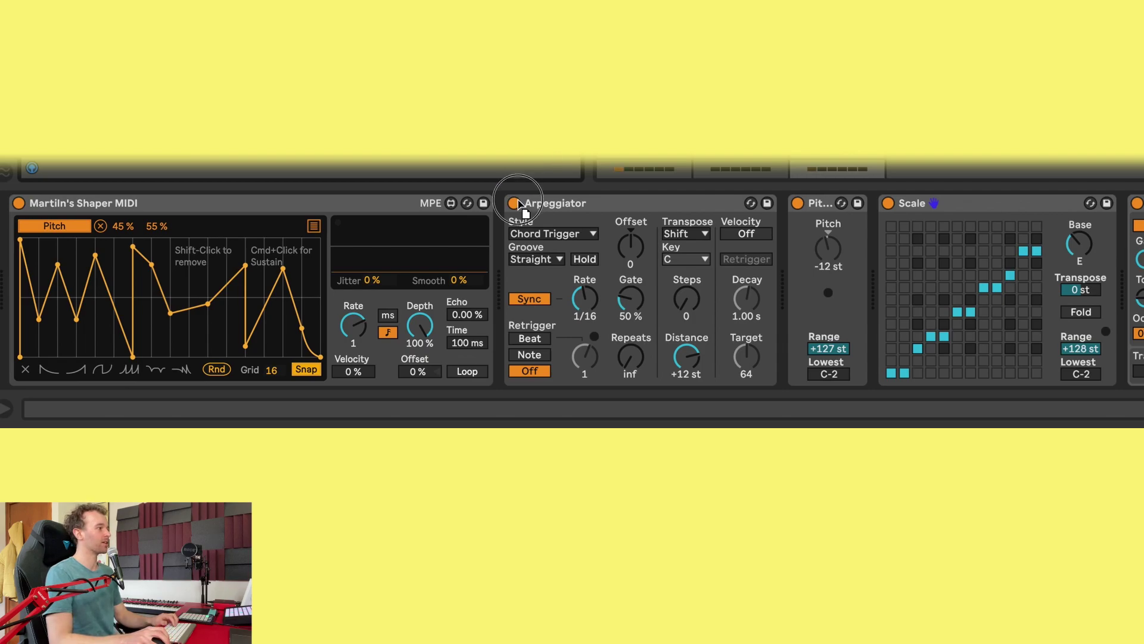
{"action": "left_click_drag", "start_coordinate": [516, 210], "coordinate": [752, 269]}
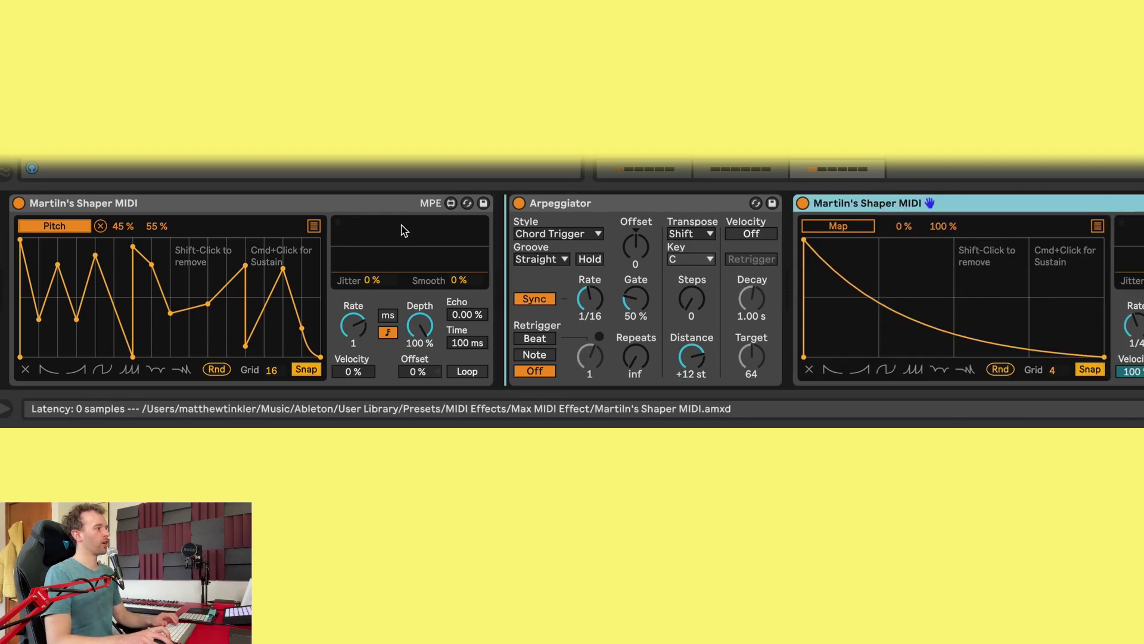
{"action": "left_click_drag", "start_coordinate": [860, 208], "coordinate": [503, 246]}
Map the second Shaper MIDI to Wavetable's Filter 1 Frequency at 28% to 89%, with a randomized 12-step envelope, 3/8 rate and 0% velocity.
{"action": "left_click", "coordinate": [543, 227]}
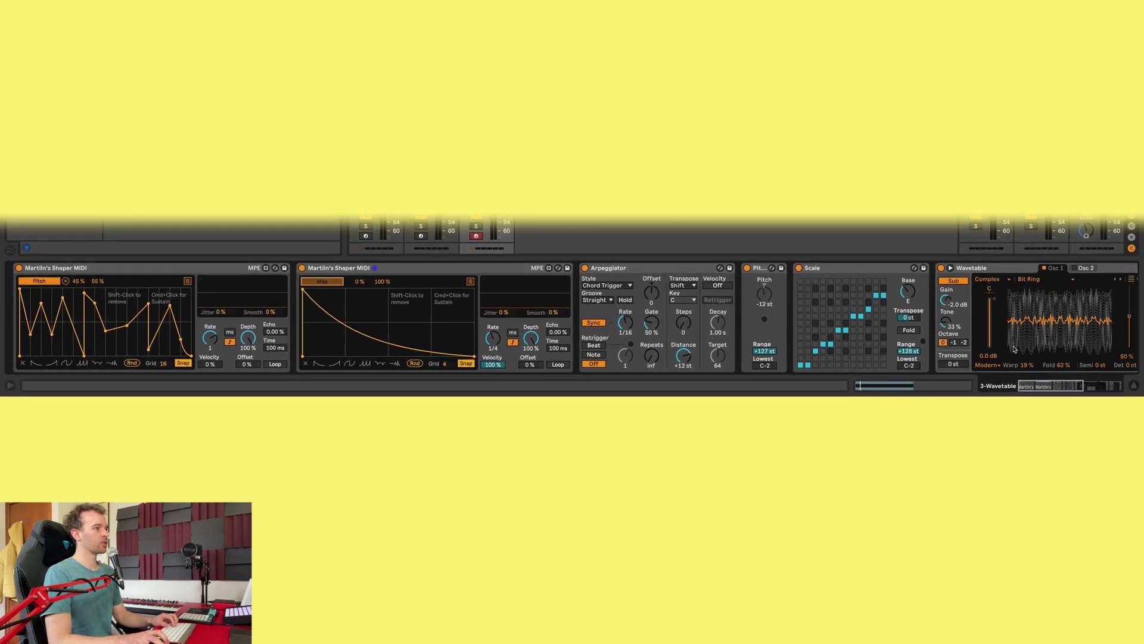
{"action": "scroll", "coordinate": [1014, 349], "scroll_direction": "right", "scroll_amount": 5}
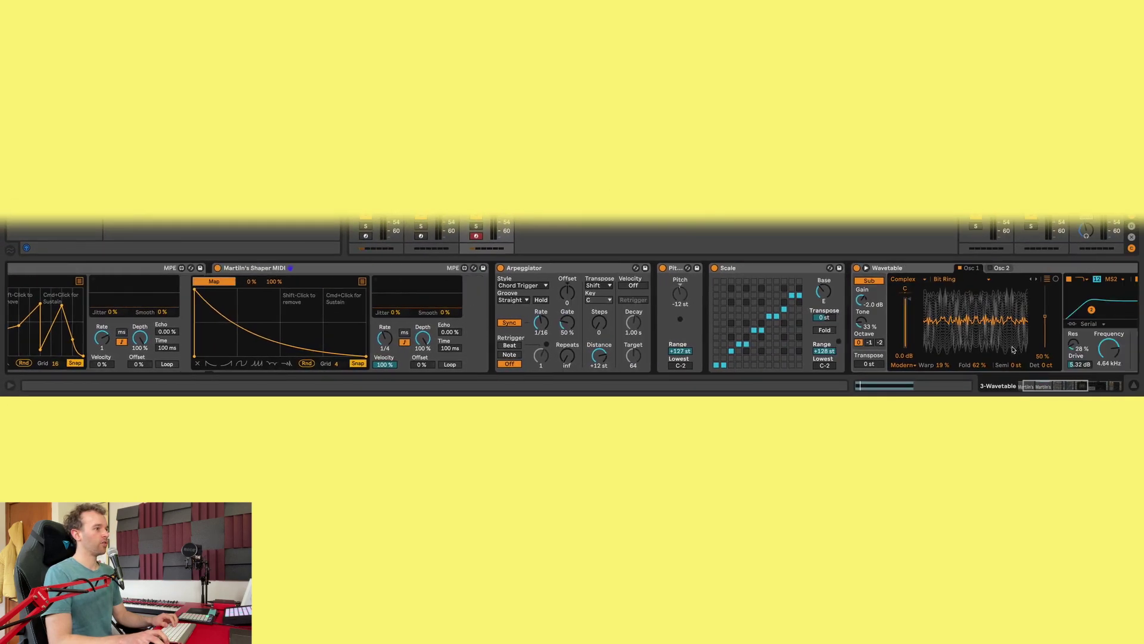
{"action": "left_click", "coordinate": [1042, 351]}
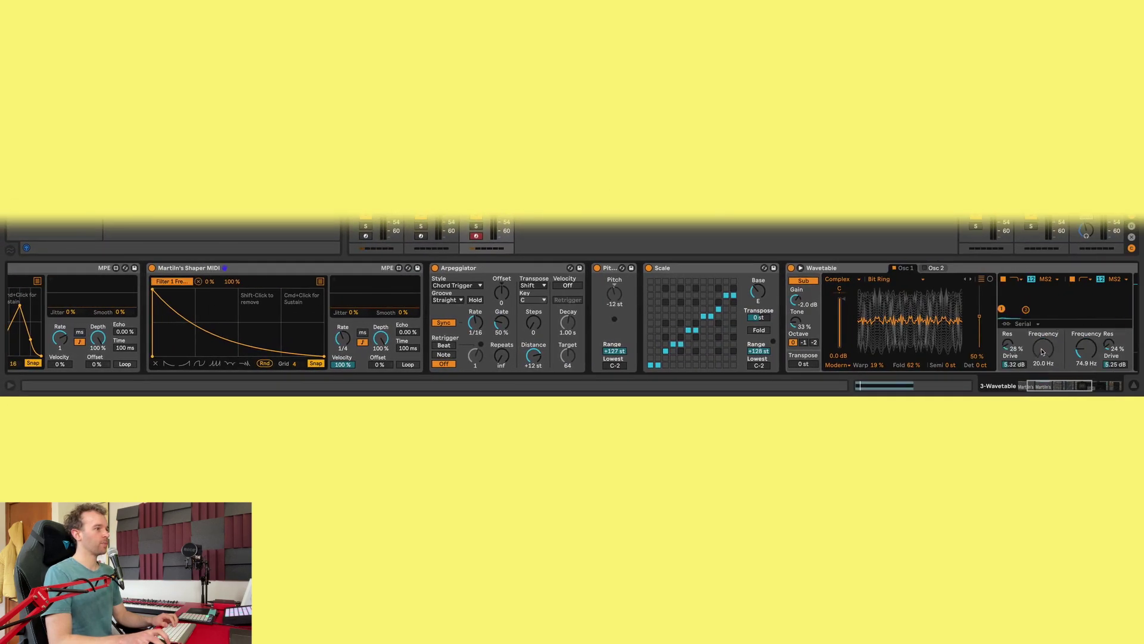
{"action": "left_click", "coordinate": [265, 363]}
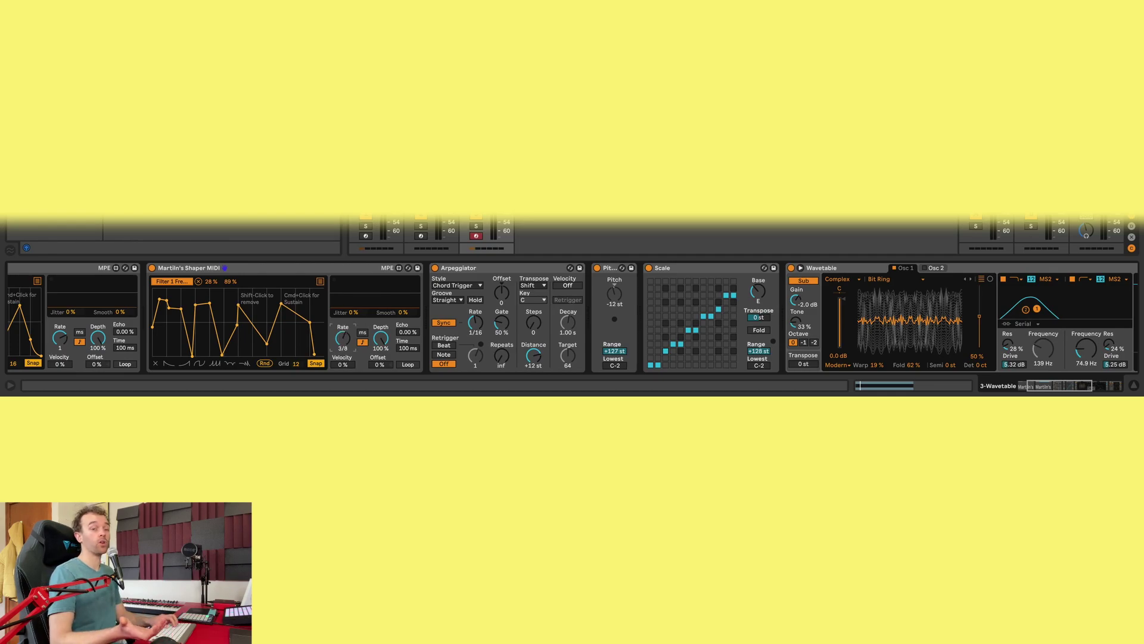
Loop both Shaper MIDI devices and give the filter-mapped one rate 1, depth 62.2%, jitter 13% and smooth 49%.
{"action": "key", "text": "space"}
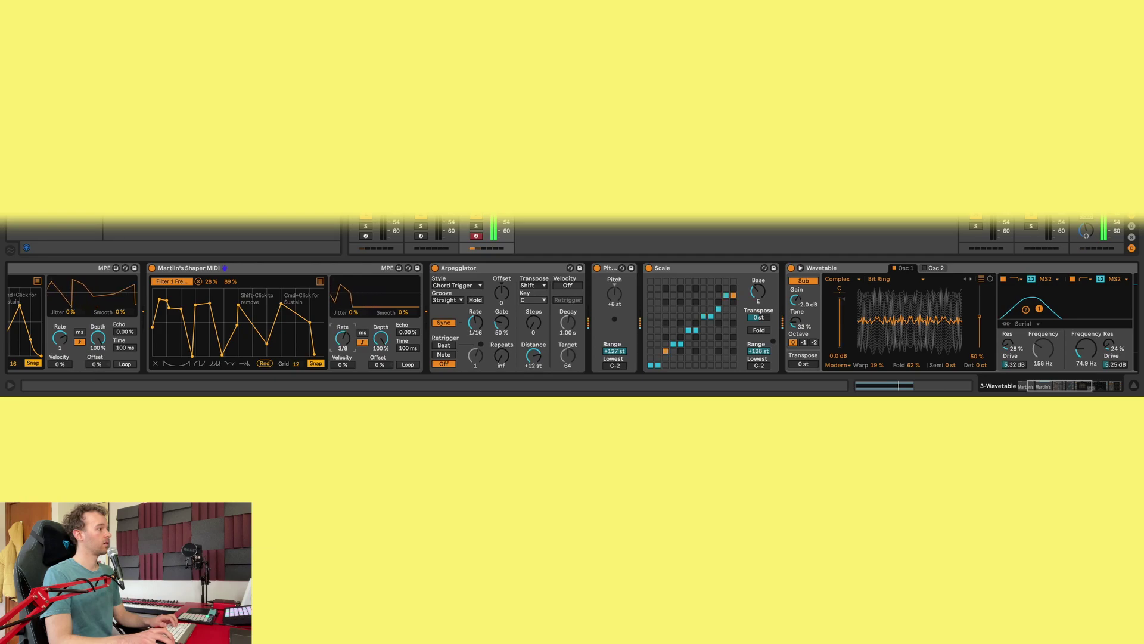
{"action": "left_click", "coordinate": [408, 364]}
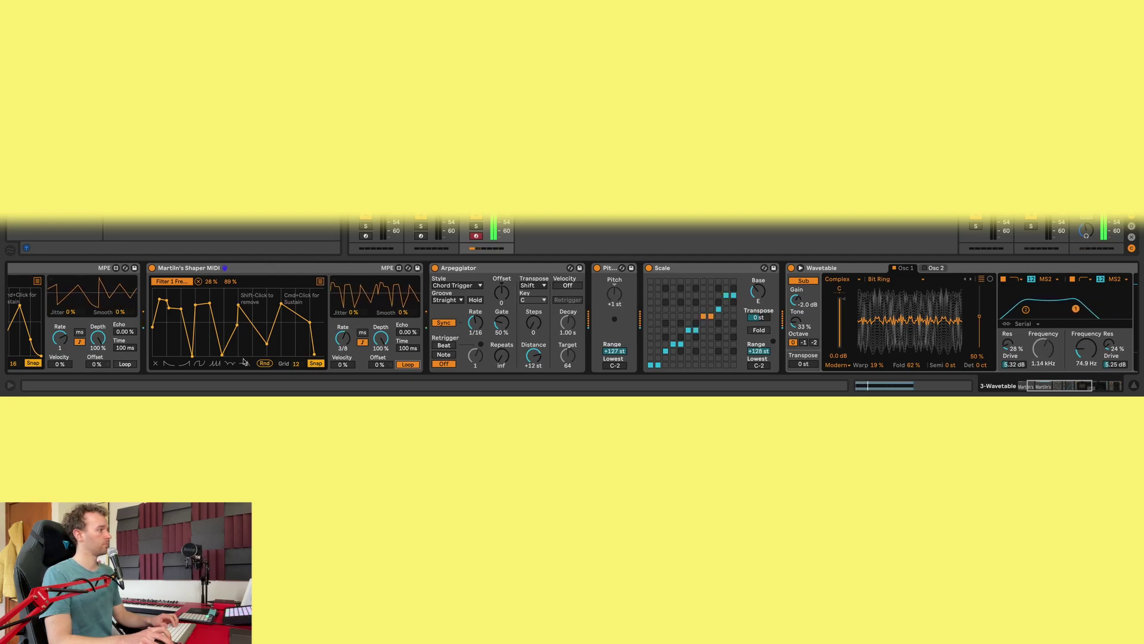
{"action": "left_click", "coordinate": [134, 369]}
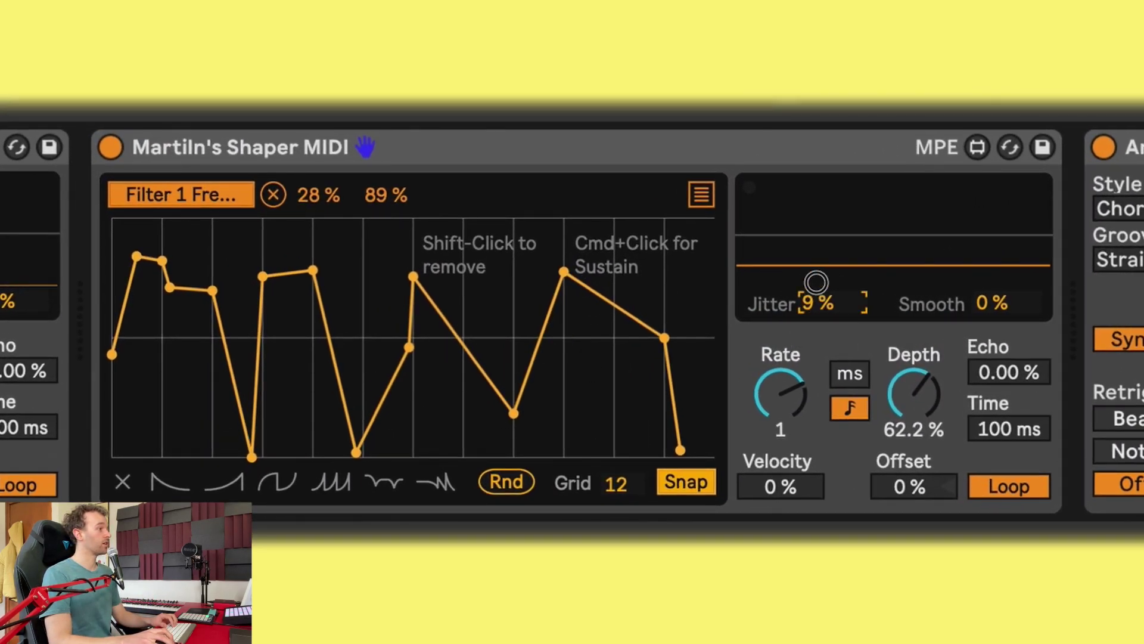
{"action": "mouse_move", "coordinate": [816, 282]}
{"action": "left_mouse_down"}
{"action": "mouse_move", "coordinate": [813, 248]}
{"action": "mouse_move", "coordinate": [818, 285]}
{"action": "left_mouse_up"}
{"action": "left_click_drag", "start_coordinate": [995, 306], "coordinate": [989, 223]}
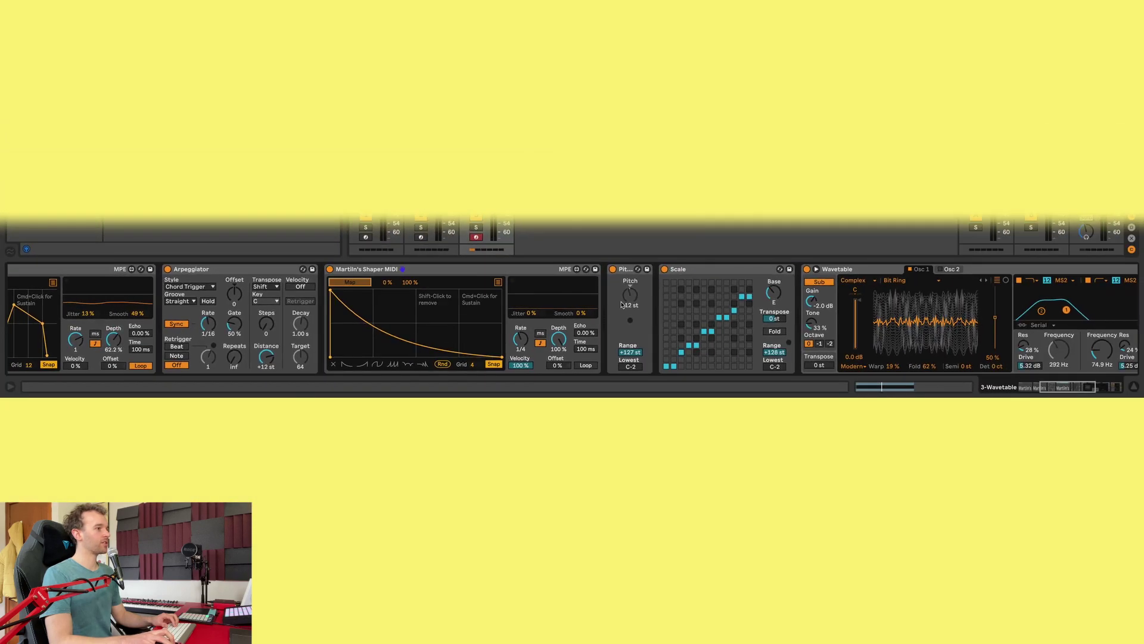
Add a Shaper MIDI after the Arpeggiator, map it to the Delay's Dry/Wet, randomize its envelope and enable looping.
{"action": "scroll", "coordinate": [621, 305], "scroll_direction": "right", "scroll_amount": 10}
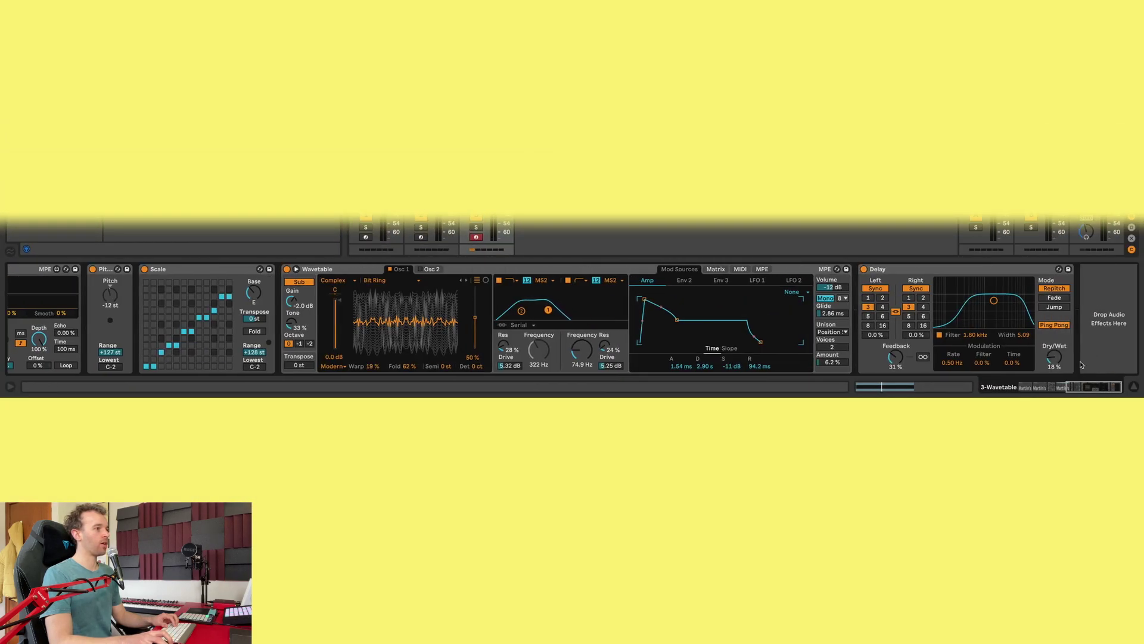
{"action": "scroll", "coordinate": [380, 316], "scroll_direction": "left", "scroll_amount": 7}
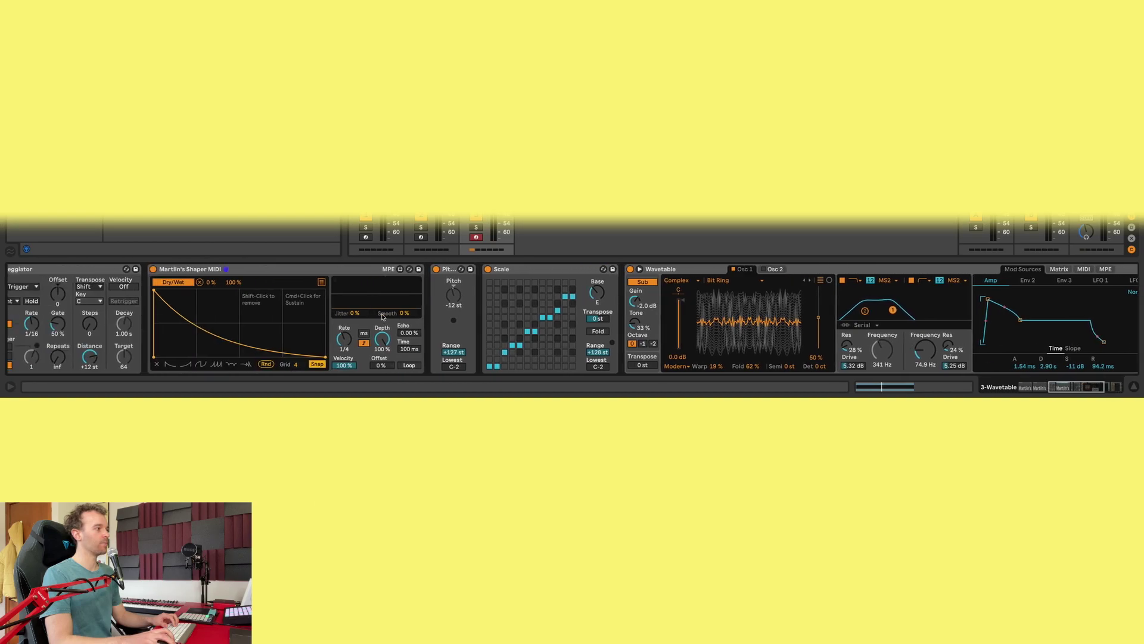
{"action": "left_click", "coordinate": [266, 365]}
{"action": "left_click", "coordinate": [266, 365]}
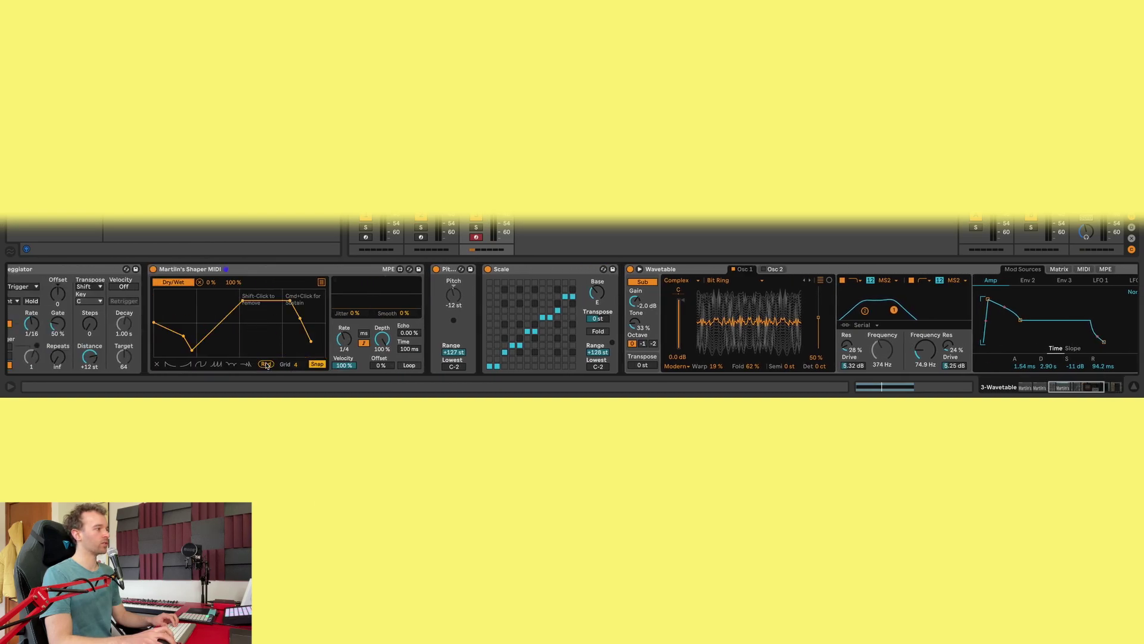
{"action": "left_click", "coordinate": [410, 366]}
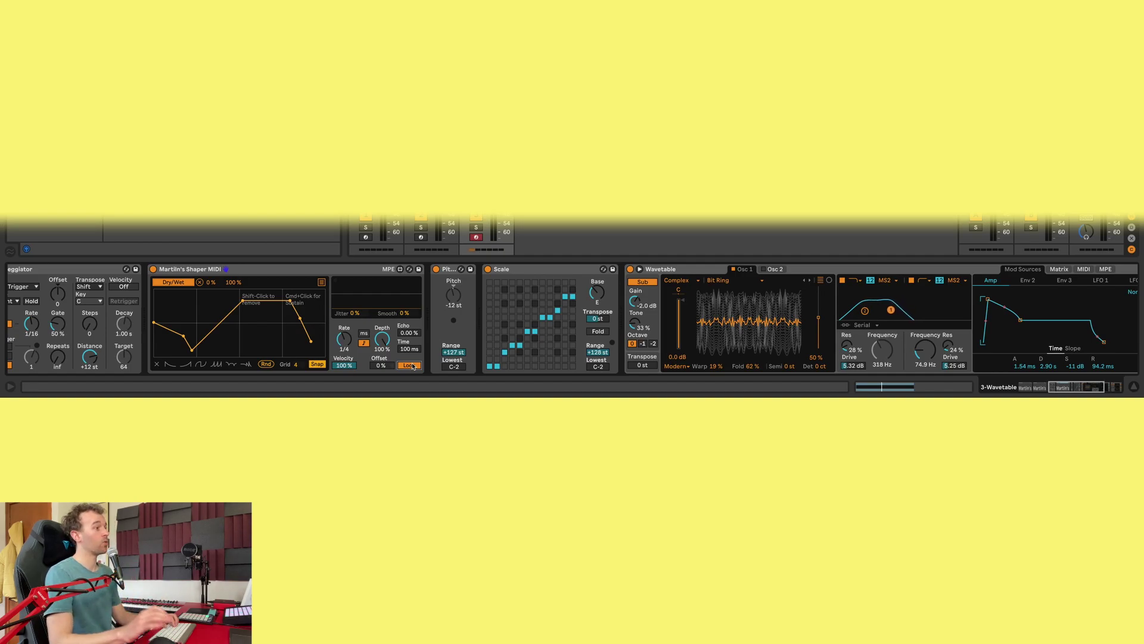
Limit the Dry/Wet mapping's maximum to 76% and set that Shaper MIDI's velocity to 0%.
{"action": "scroll", "coordinate": [534, 328], "scroll_direction": "right", "scroll_amount": 6}
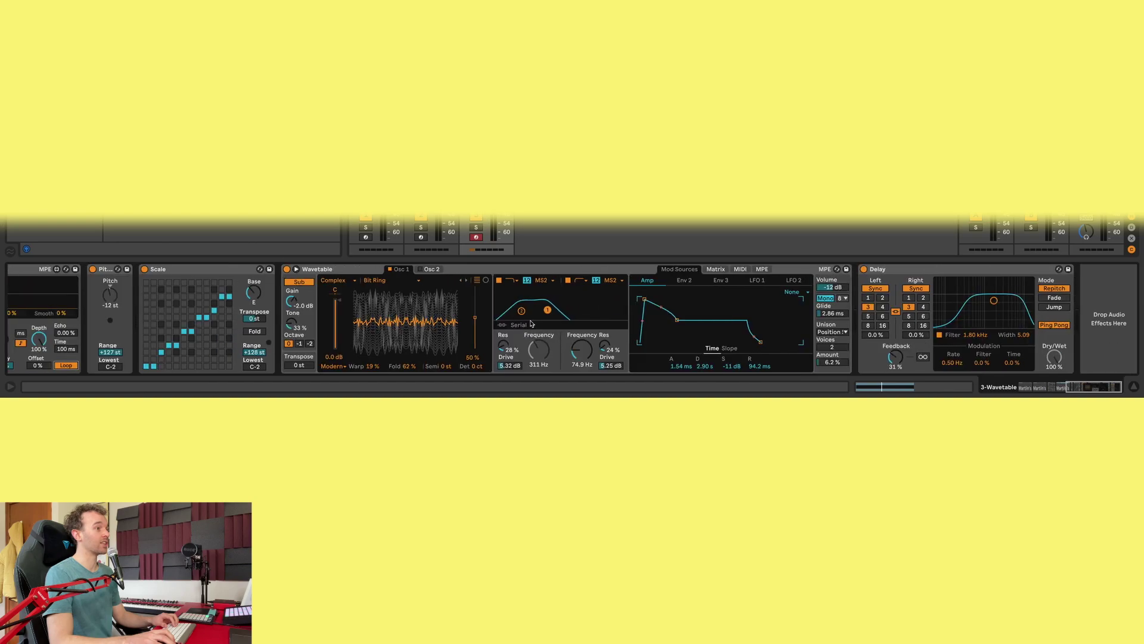
{"action": "scroll", "coordinate": [965, 347], "scroll_direction": "left", "scroll_amount": 7}
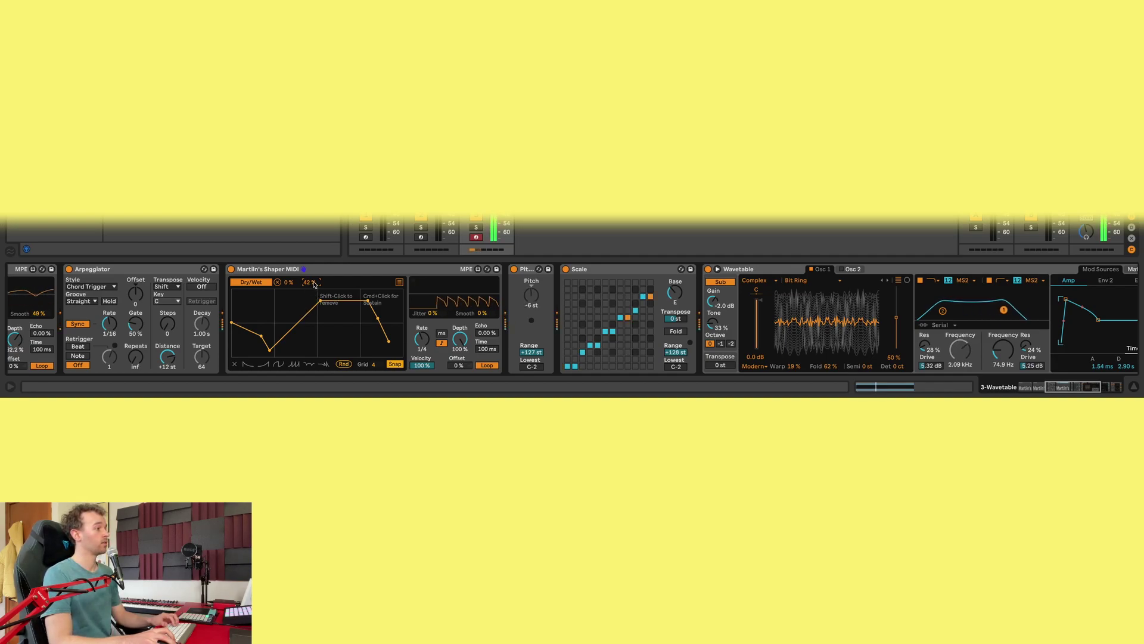
{"action": "left_click_drag", "start_coordinate": [311, 282], "coordinate": [312, 265]}
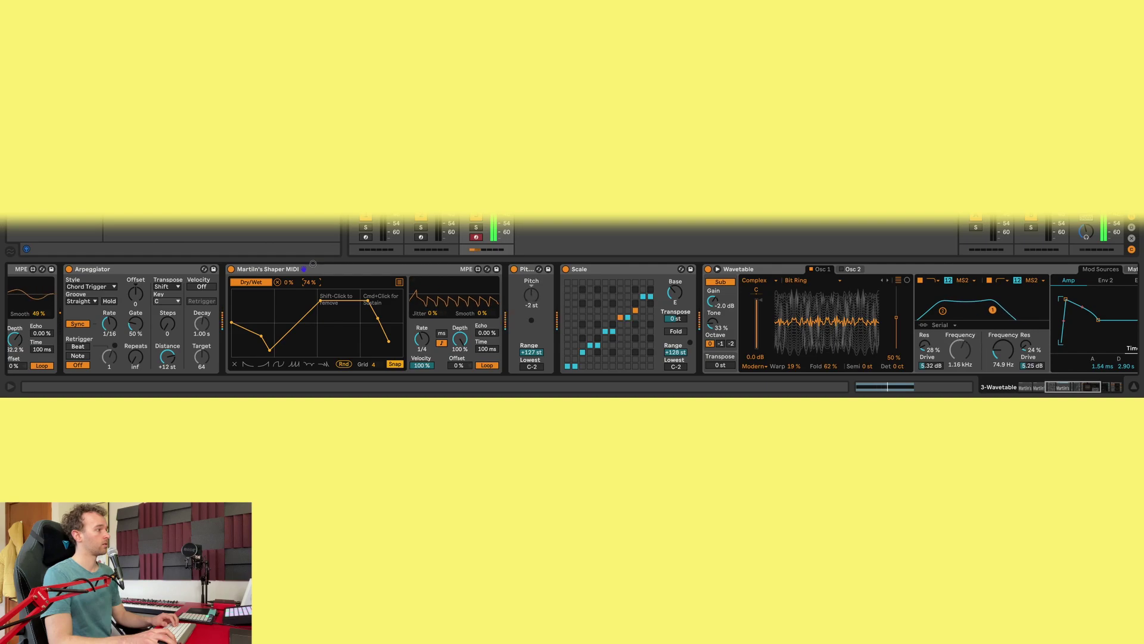
{"action": "scroll", "coordinate": [329, 334], "scroll_direction": "left", "scroll_amount": 5}
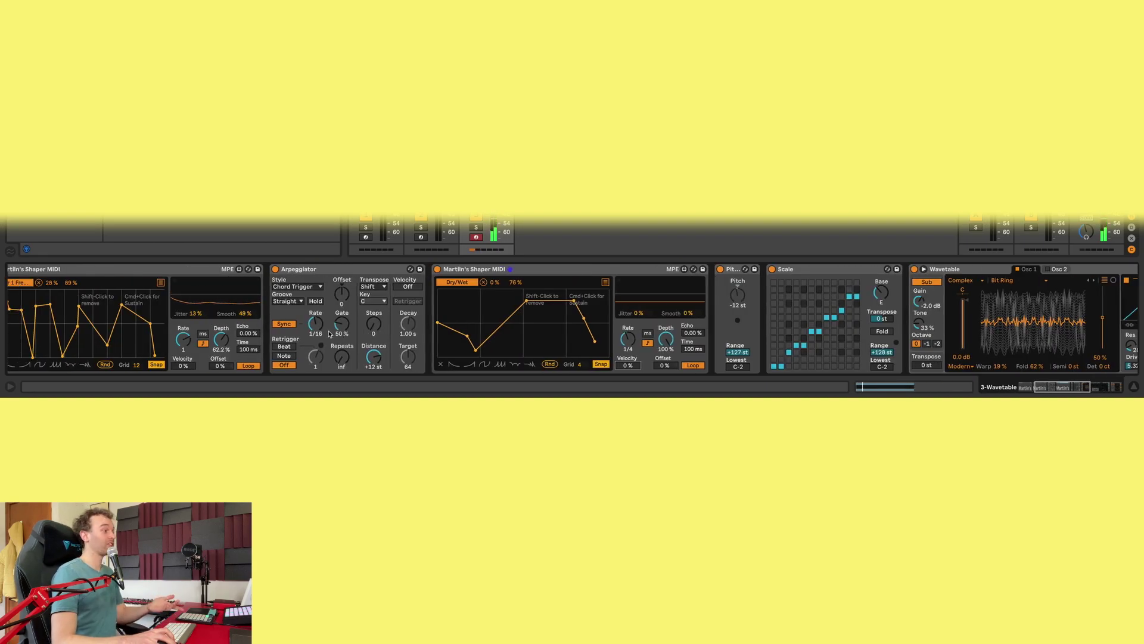
{"action": "scroll", "coordinate": [329, 334], "scroll_direction": "left", "scroll_amount": 3}
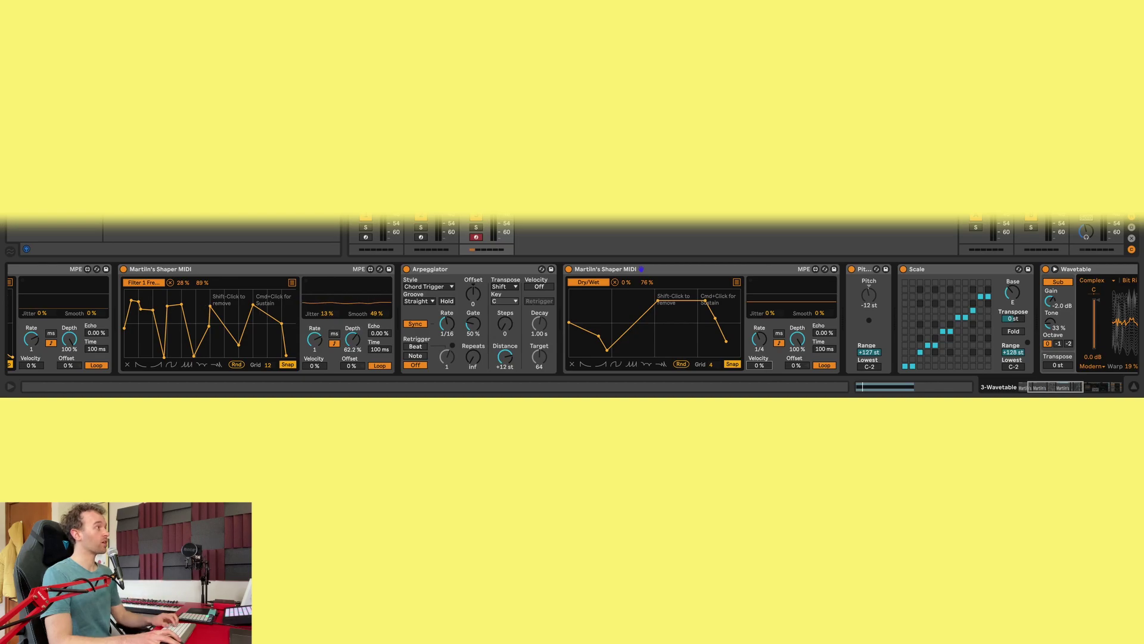
Insert another Shaper MIDI directly after the Arpeggiator and map it to the Dry/Wet Shaper's randomize control.
{"action": "left_click_drag", "start_coordinate": [596, 270], "coordinate": [557, 292]}
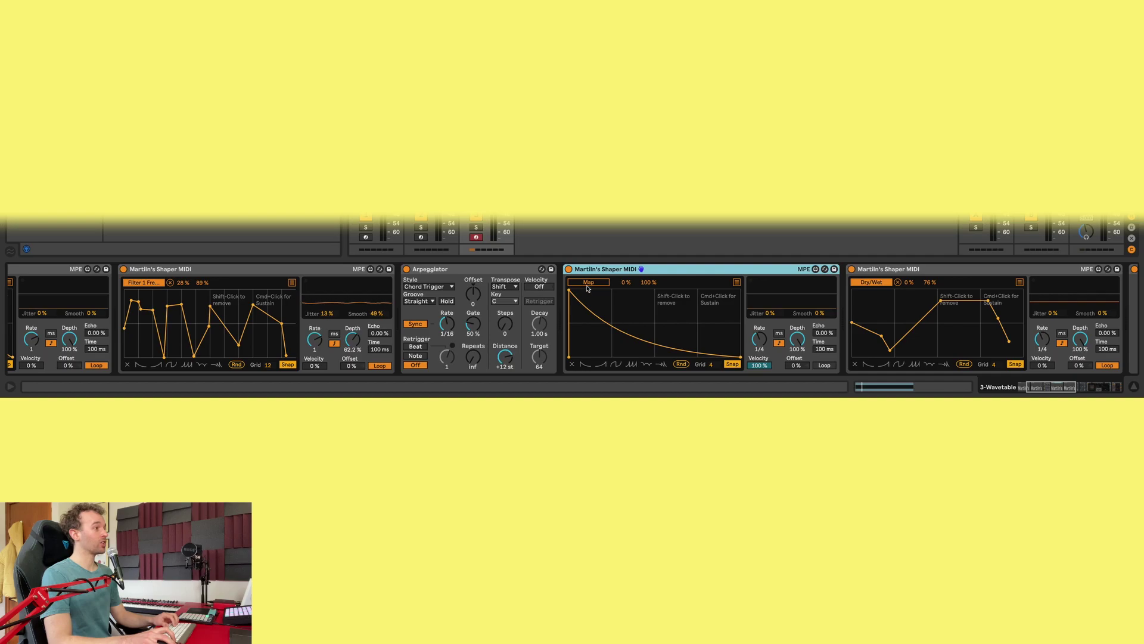
{"action": "left_click", "coordinate": [587, 283]}
{"action": "scroll", "coordinate": [656, 334], "scroll_direction": "right", "scroll_amount": 6}
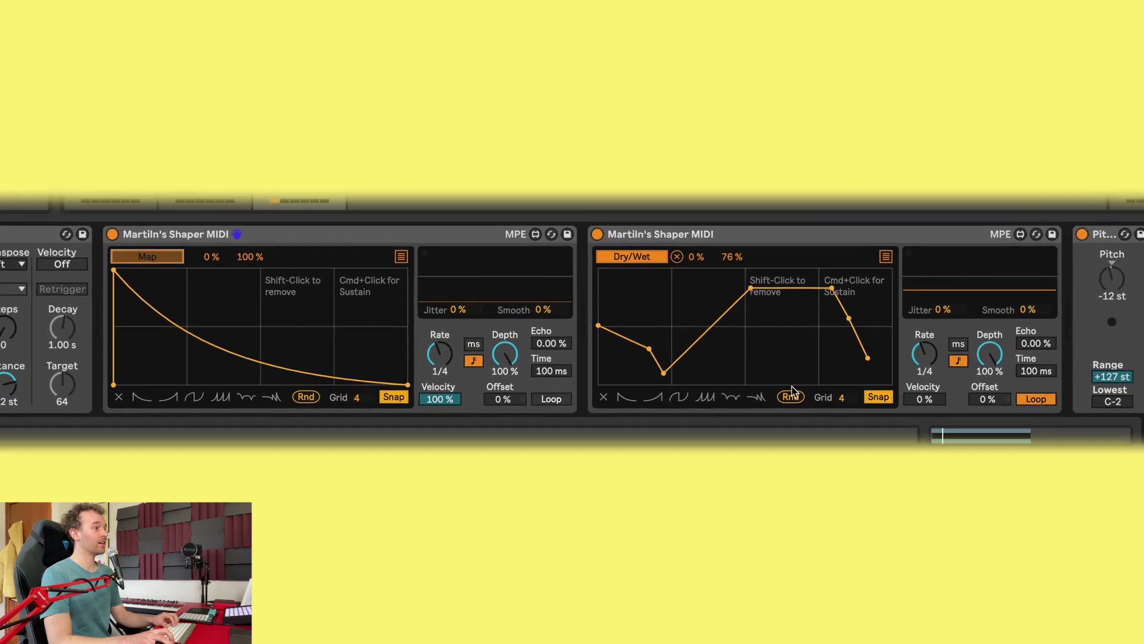
{"action": "left_click", "coordinate": [793, 397]}
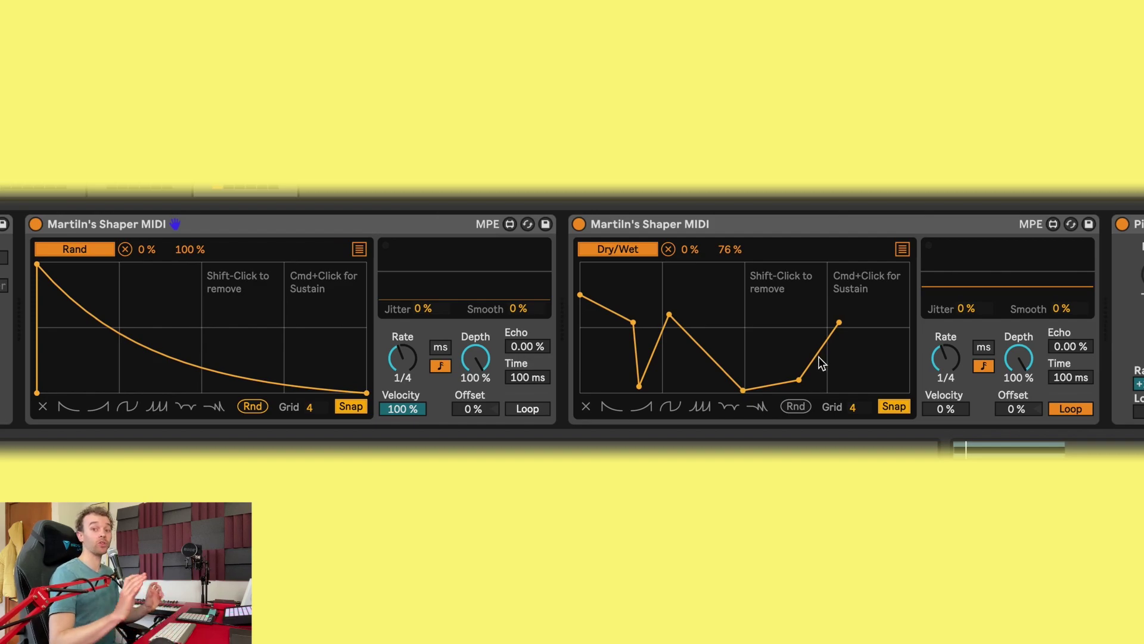
Set the randomizing Shaper MIDI's velocity to 0% and its mapping range to 0% to 76% while auditioning it.
{"action": "key", "text": "space"}
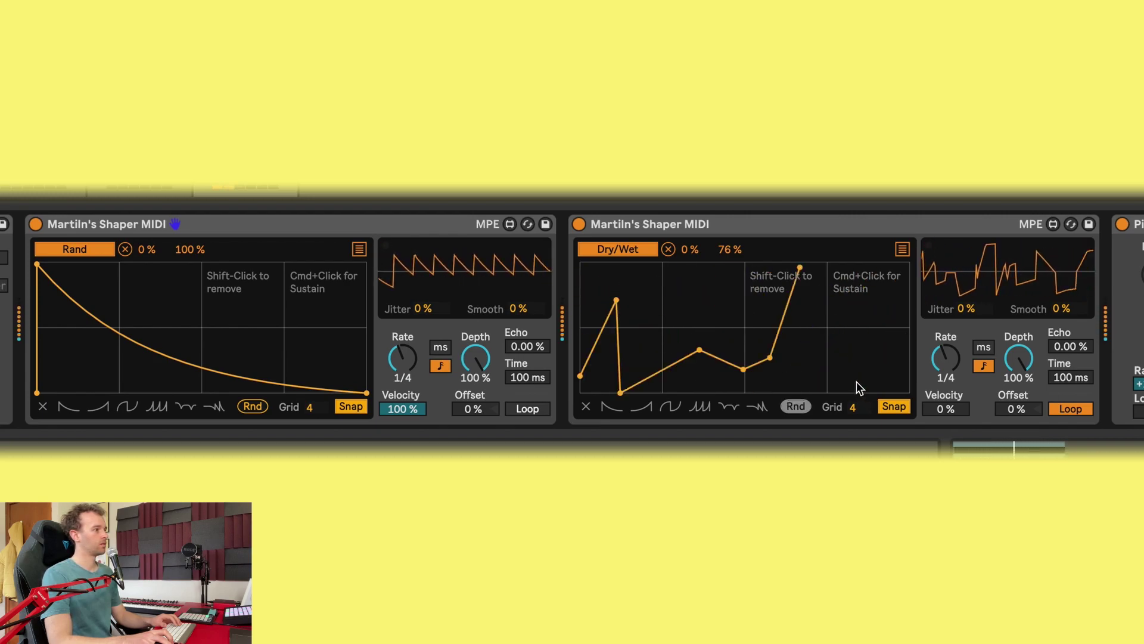
{"action": "left_click_drag", "start_coordinate": [408, 409], "coordinate": [407, 453]}
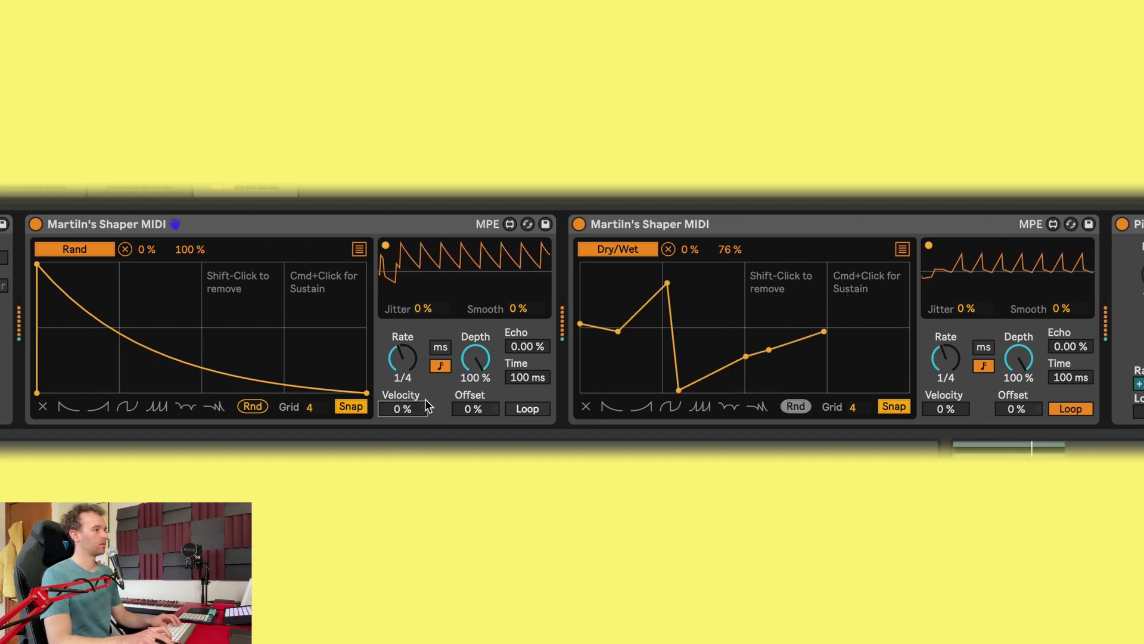
{"action": "left_click_drag", "start_coordinate": [148, 248], "coordinate": [160, 210]}
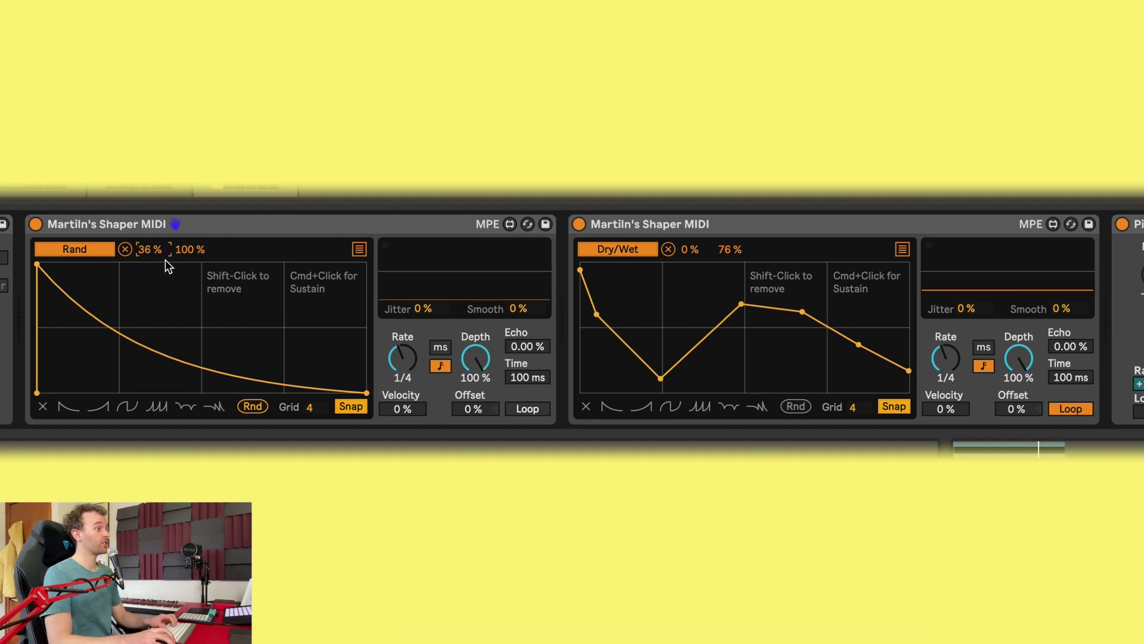
{"action": "key", "text": "space"}
{"action": "left_click_drag", "start_coordinate": [160, 249], "coordinate": [161, 229]}
{"action": "left_click_drag", "start_coordinate": [200, 253], "coordinate": [197, 318]}
{"action": "left_click_drag", "start_coordinate": [154, 248], "coordinate": [153, 334]}
{"action": "left_click_drag", "start_coordinate": [190, 249], "coordinate": [182, 217]}
{"action": "key", "text": "space"}
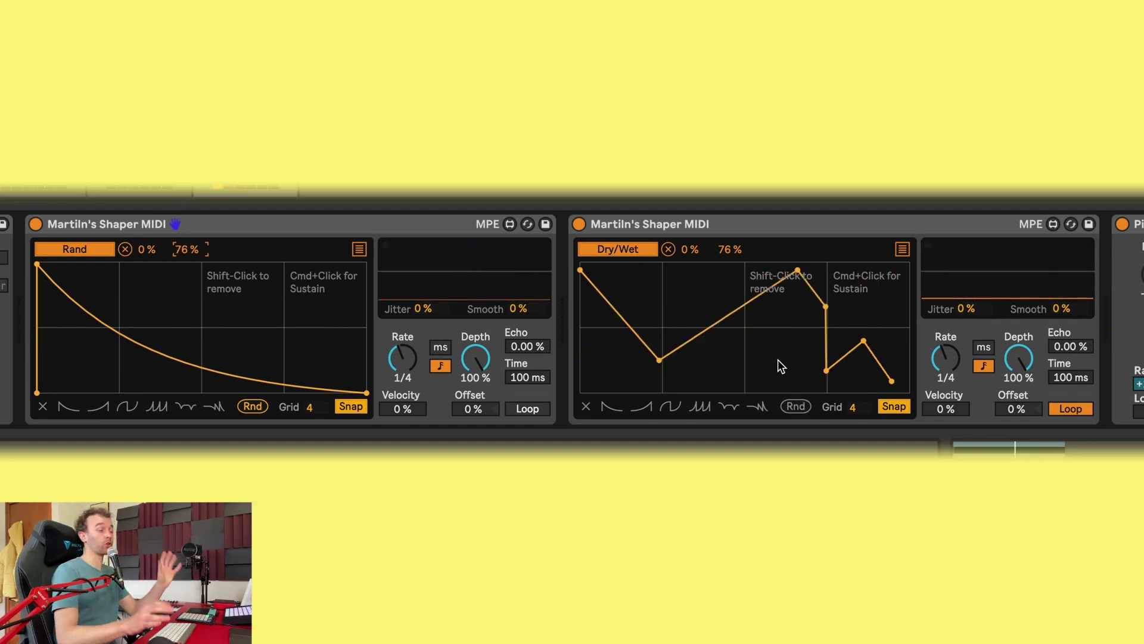
Map the second slot of the Dry/Wet Shaper MIDI to the randomize control of the Shaper MIDI before it.
{"action": "left_click", "coordinate": [903, 250]}
{"action": "left_click", "coordinate": [598, 265]}
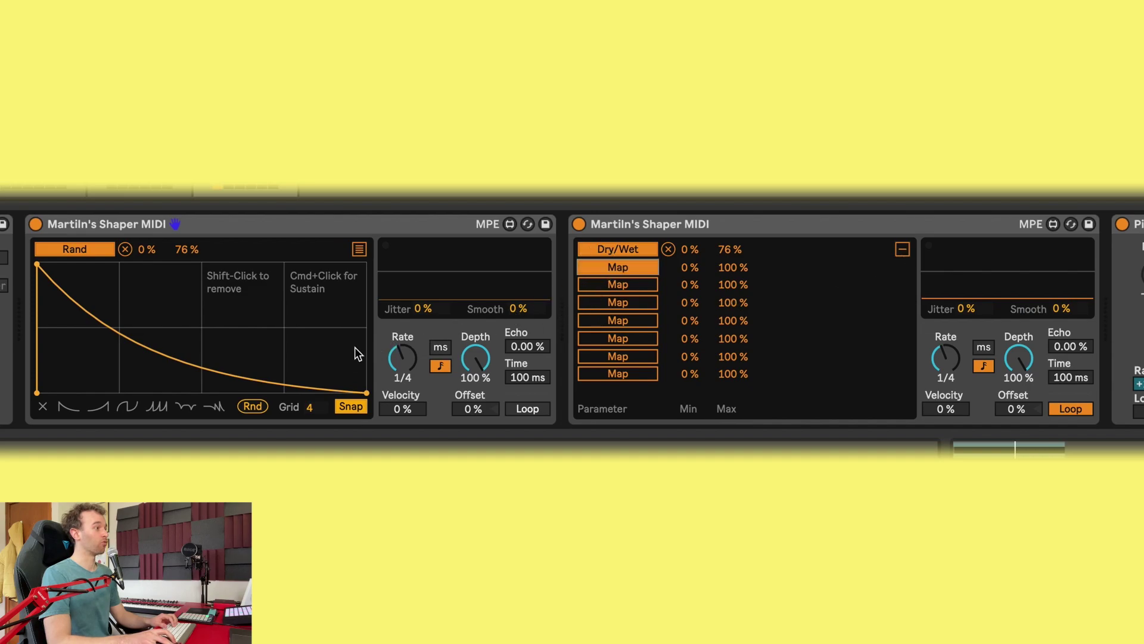
{"action": "left_click", "coordinate": [258, 406]}
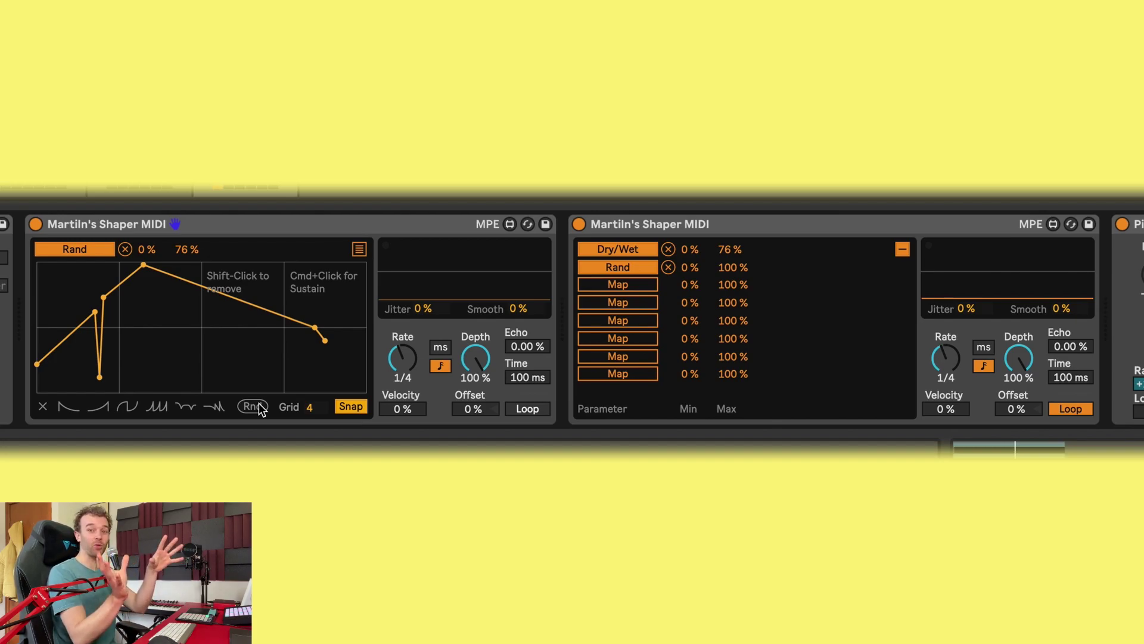
Audition the two Shaper MIDI devices after the Arpeggiator randomizing each other's envelopes.
{"action": "left_click", "coordinate": [259, 405]}
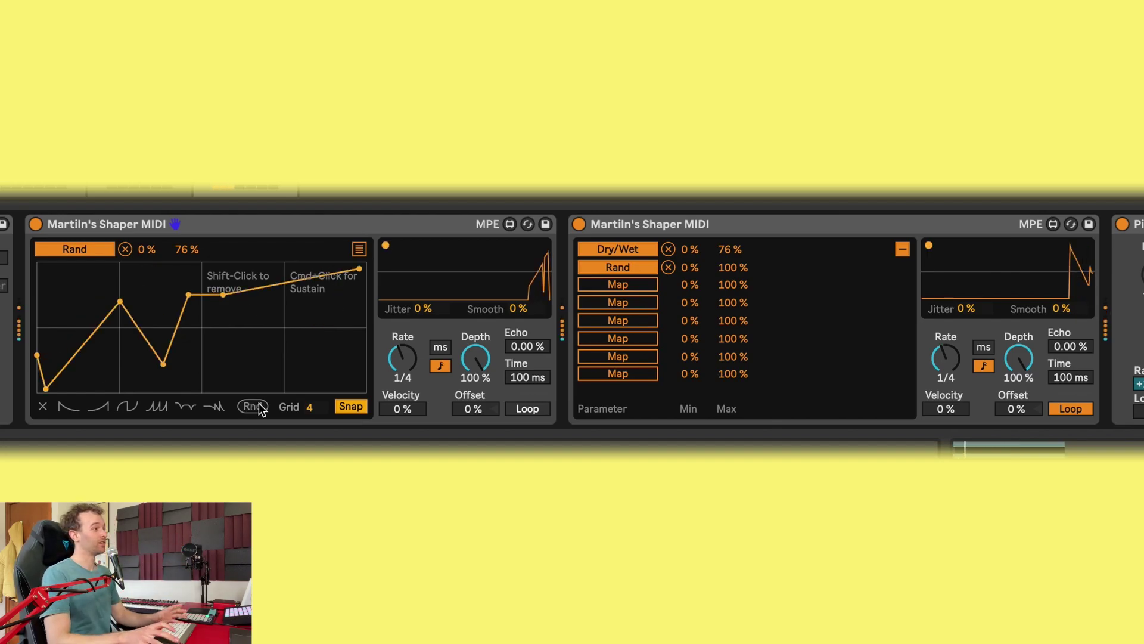
{"action": "left_click", "coordinate": [259, 404]}
{"action": "left_click", "coordinate": [246, 404]}
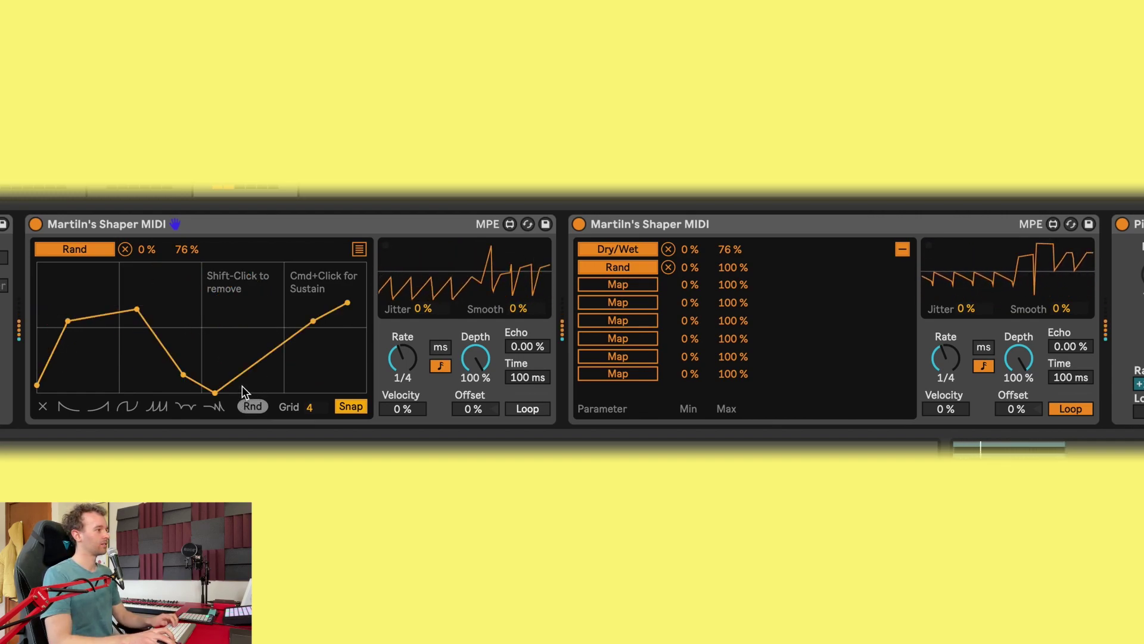
{"action": "scroll", "coordinate": [661, 393], "scroll_direction": "right", "scroll_amount": 10}
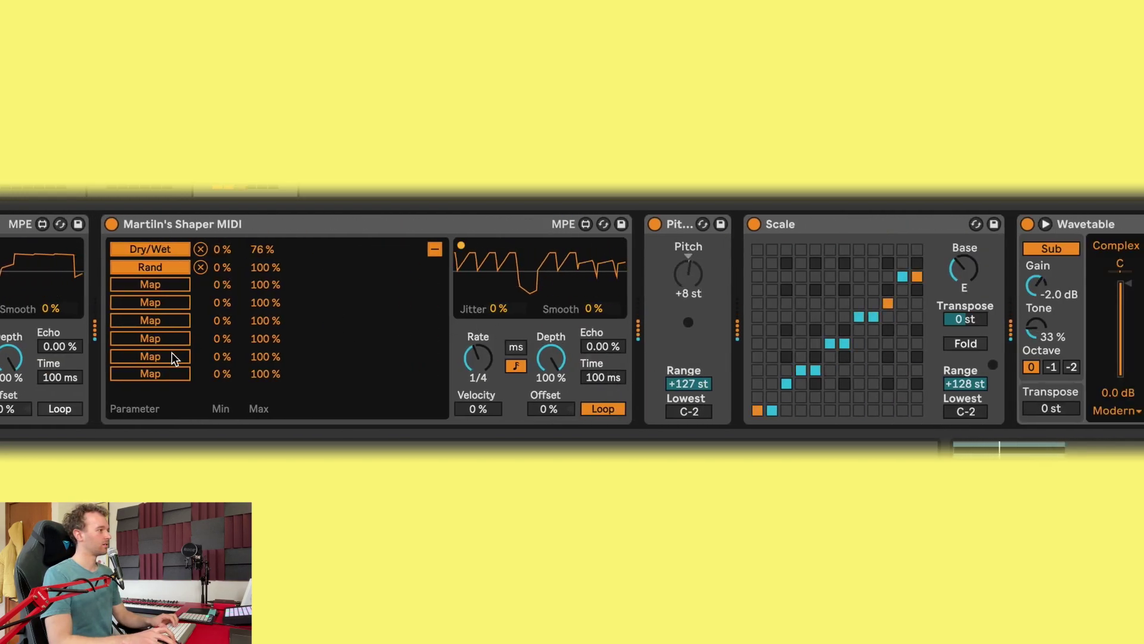
{"action": "key", "text": "space"}
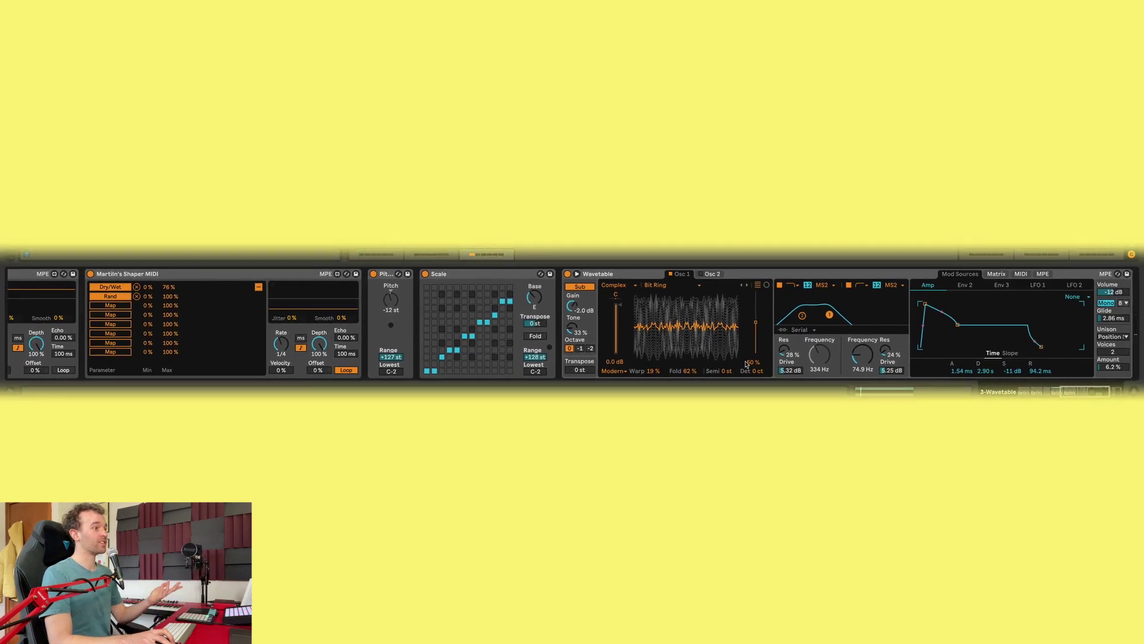
Map the second slot of the Shaper MIDI after the Arpeggiator to Wavetable's Filter 2 Frequency and limit it to 2% to 33%.
{"action": "scroll", "coordinate": [746, 358], "scroll_direction": "left", "scroll_amount": 4}
{"action": "scroll", "coordinate": [746, 358], "scroll_direction": "left", "scroll_amount": 2}
{"action": "left_click", "coordinate": [212, 287]}
{"action": "key", "text": "space"}
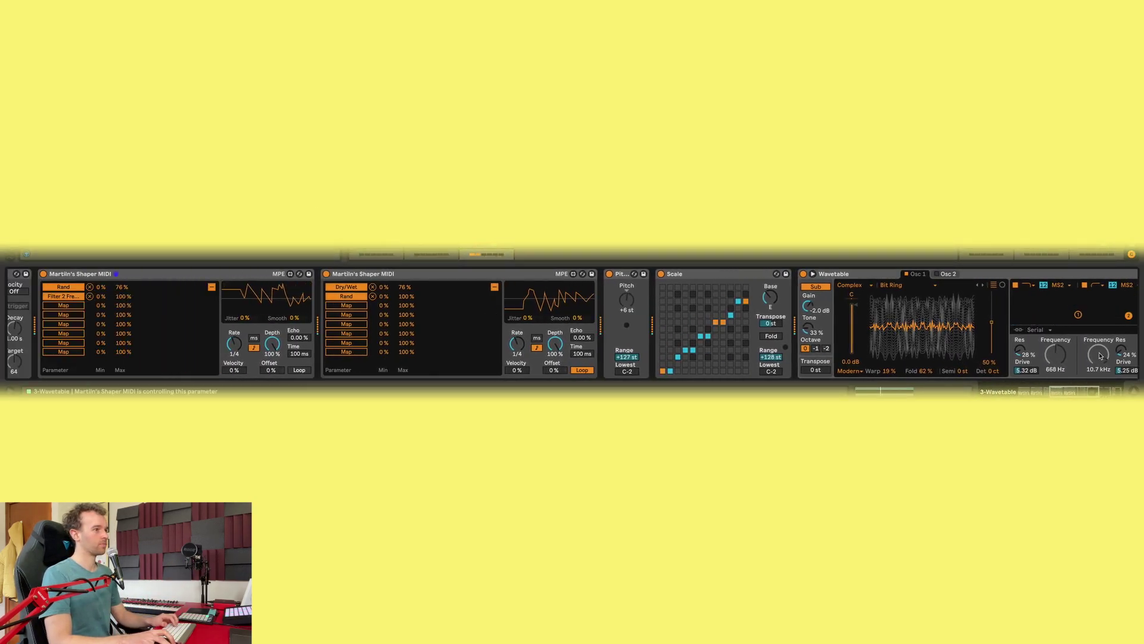
{"action": "mouse_move", "coordinate": [113, 298]}
{"action": "left_mouse_down"}
{"action": "mouse_move", "coordinate": [120, 333]}
{"action": "mouse_move", "coordinate": [102, 287]}
{"action": "mouse_move", "coordinate": [124, 301]}
{"action": "left_mouse_up"}
{"action": "left_click", "coordinate": [124, 299]}
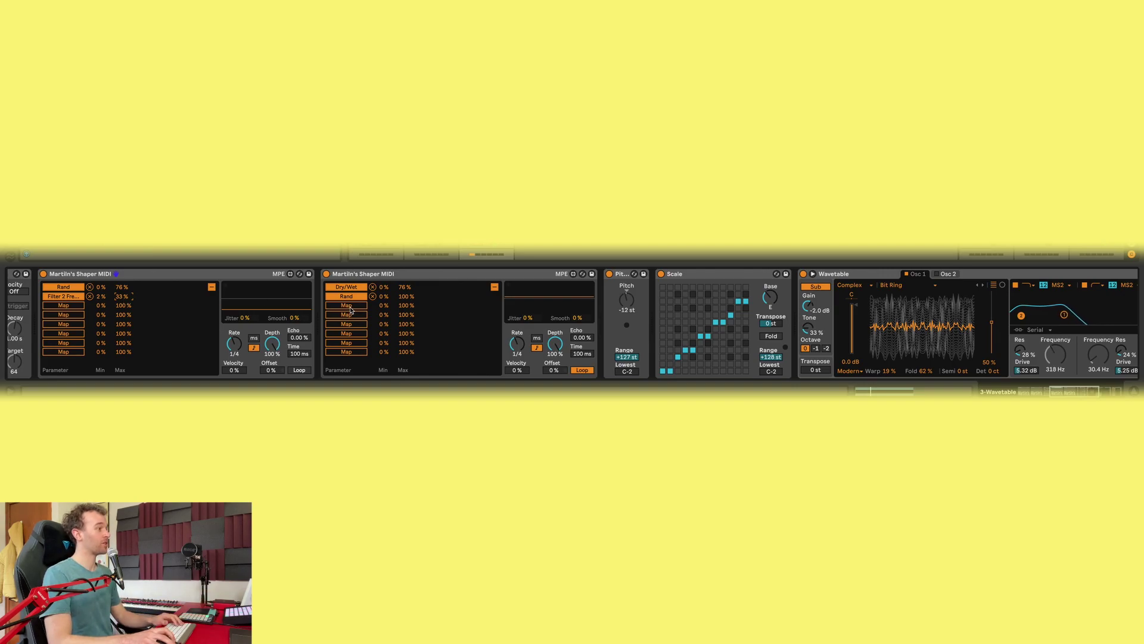
Map the third slot of the Dry/Wet Shaper MIDI to the randomize control of the pitch-mapped Shaper MIDI.
{"action": "scroll", "coordinate": [351, 309], "scroll_direction": "left", "scroll_amount": 10}
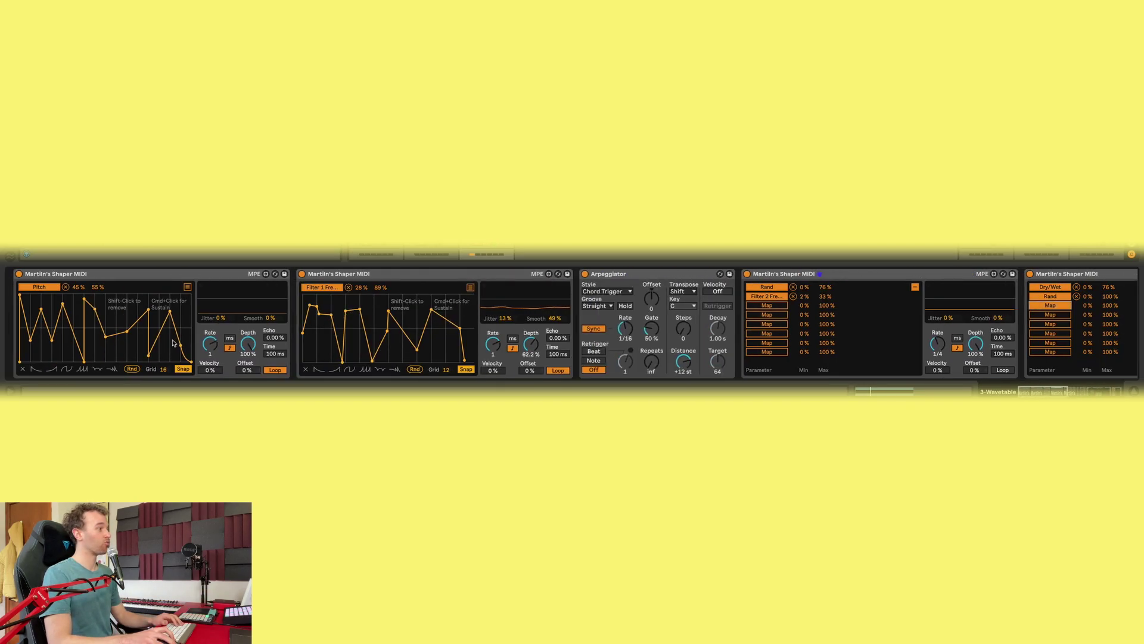
{"action": "left_click", "coordinate": [132, 368]}
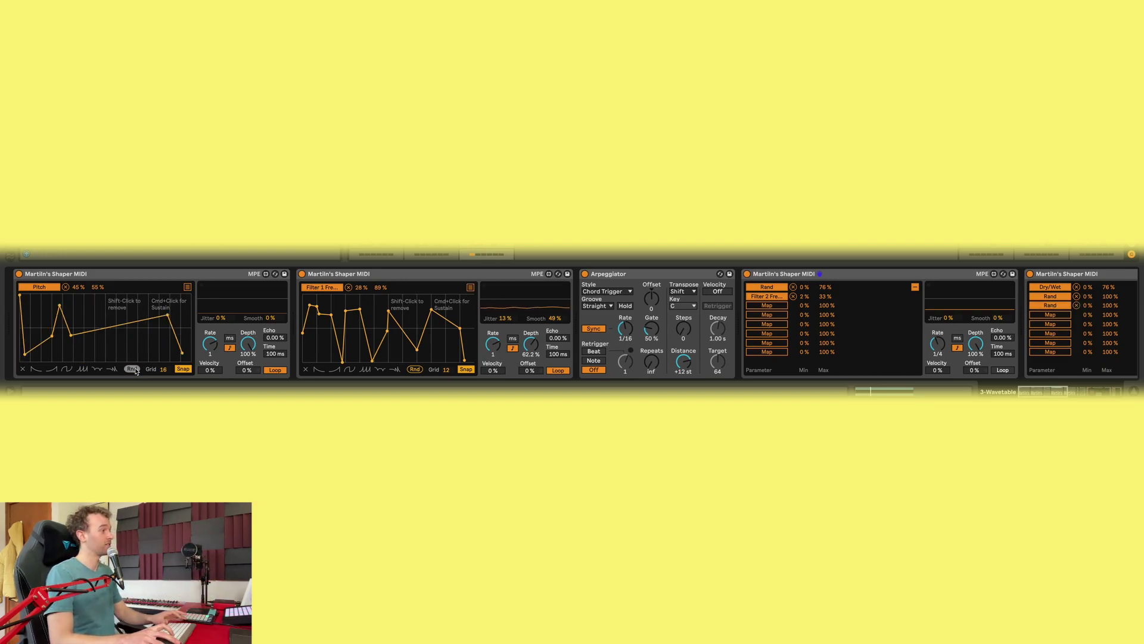